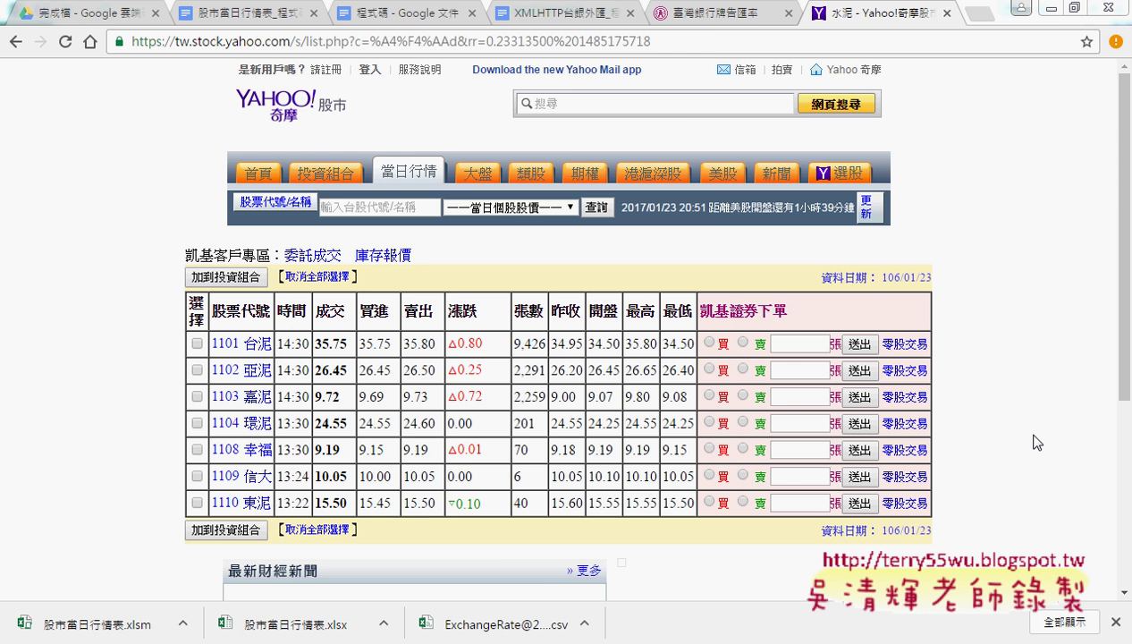
Step: Minimize the Yahoo cement quote page to bring back the Excel sector URL list
{"action": "left_click", "coordinate": [1049, 7]}
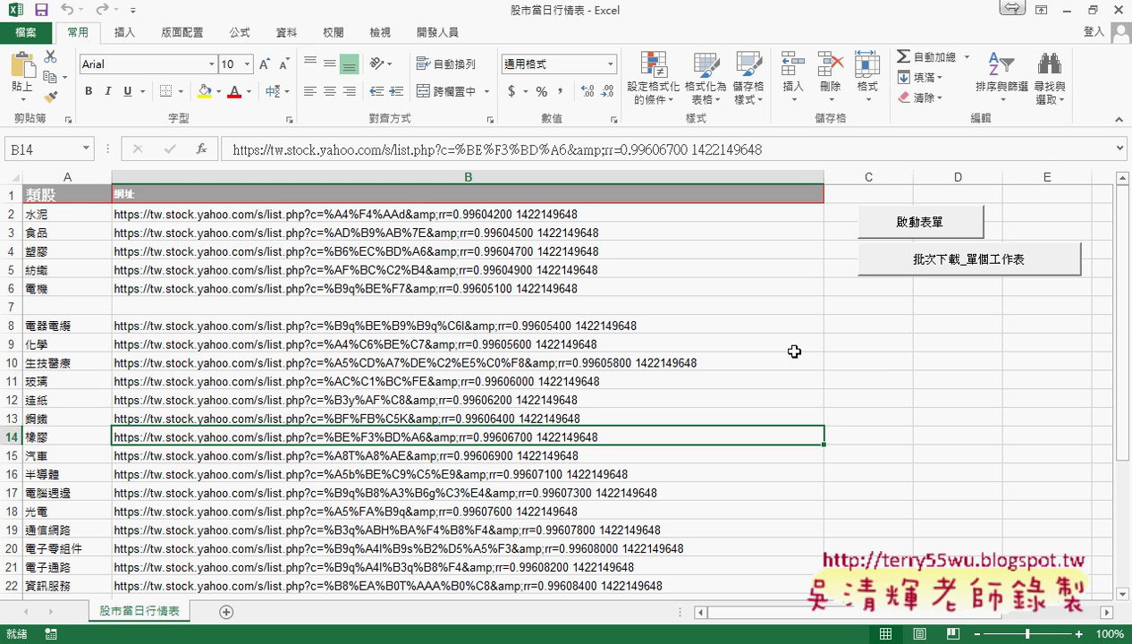
Step: Select blank row 7 (A7:B7) and run the 啟動表單 macro to download each sector's quotes
{"action": "left_click", "coordinate": [880, 376]}
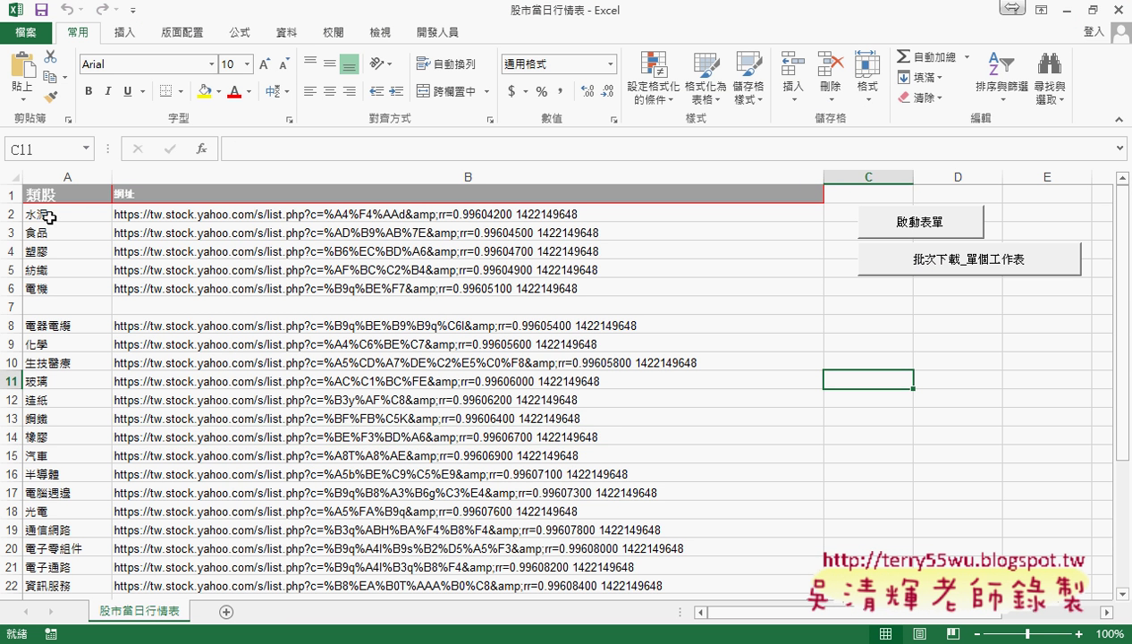
{"action": "scroll", "coordinate": [66, 532], "scroll_direction": "down", "scroll_amount": 3}
{"action": "scroll", "coordinate": [65, 533], "scroll_direction": "down", "scroll_amount": 2}
{"action": "scroll", "coordinate": [65, 532], "scroll_direction": "down", "scroll_amount": 1}
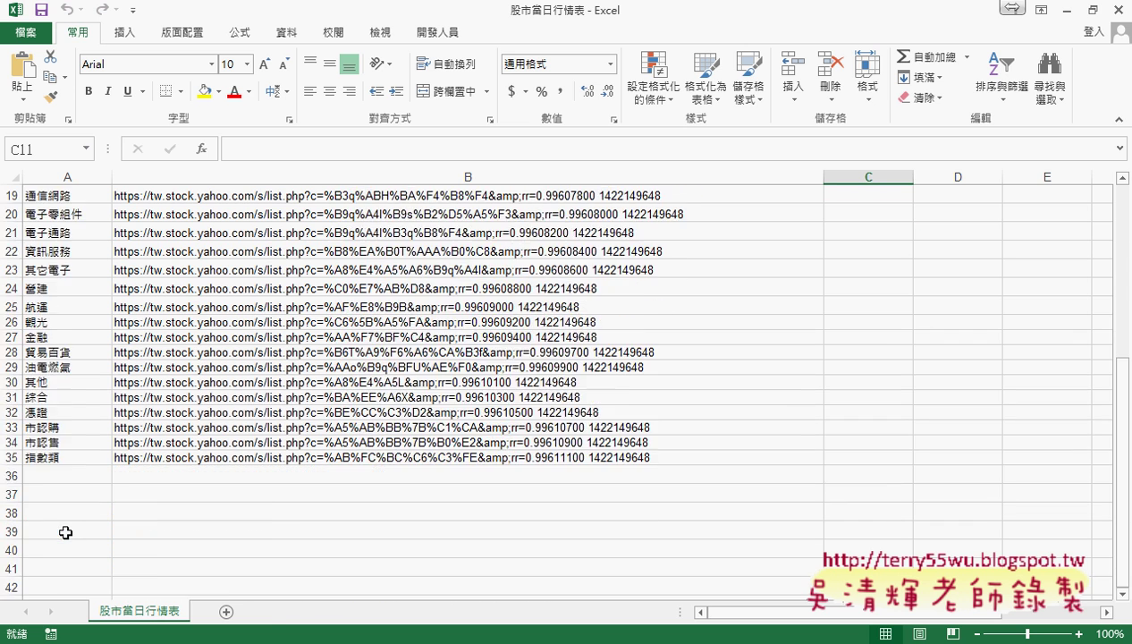
{"action": "scroll", "coordinate": [66, 532], "scroll_direction": "up", "scroll_amount": 3}
{"action": "scroll", "coordinate": [65, 532], "scroll_direction": "up", "scroll_amount": 3}
{"action": "left_click", "coordinate": [91, 306]}
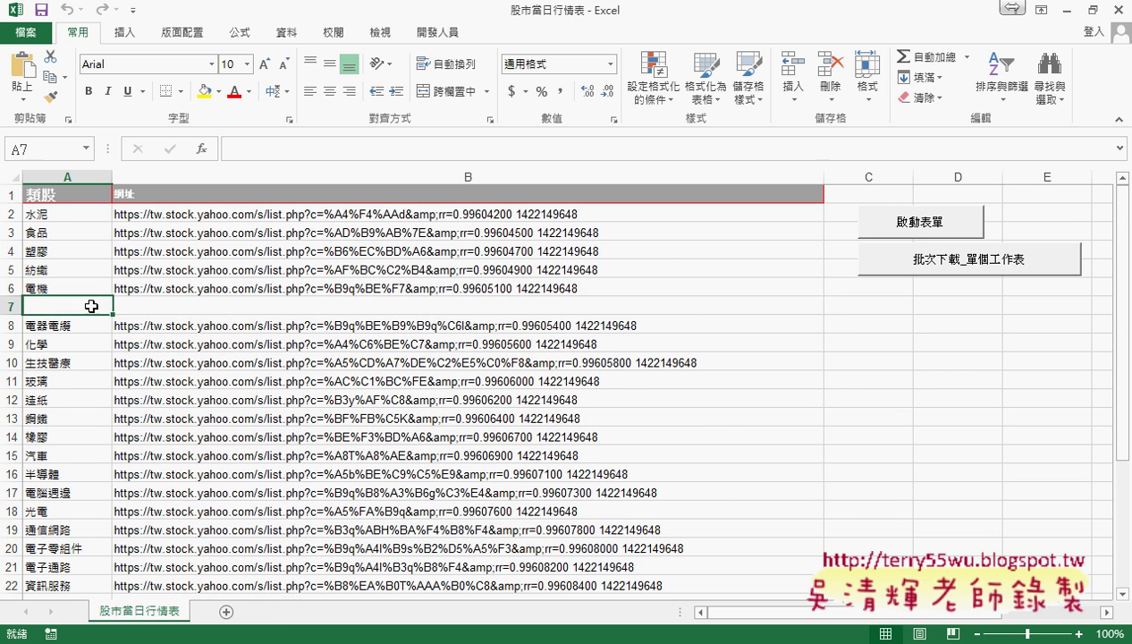
{"action": "left_click_drag", "start_coordinate": [92, 306], "coordinate": [298, 304]}
{"action": "left_click", "coordinate": [911, 222]}
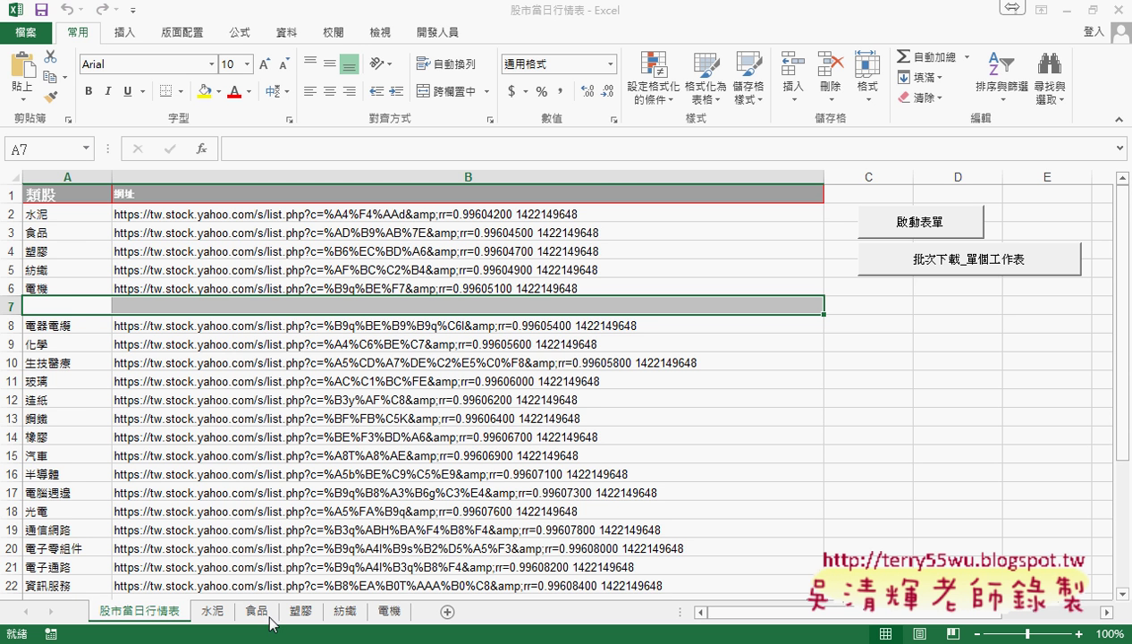
Step: Check the imported 水泥, 食品, 塑膠 and 紡織 quote sheets, finishing on the 水泥 table
{"action": "left_click", "coordinate": [215, 611]}
{"action": "left_click", "coordinate": [268, 612]}
{"action": "left_click", "coordinate": [300, 612]}
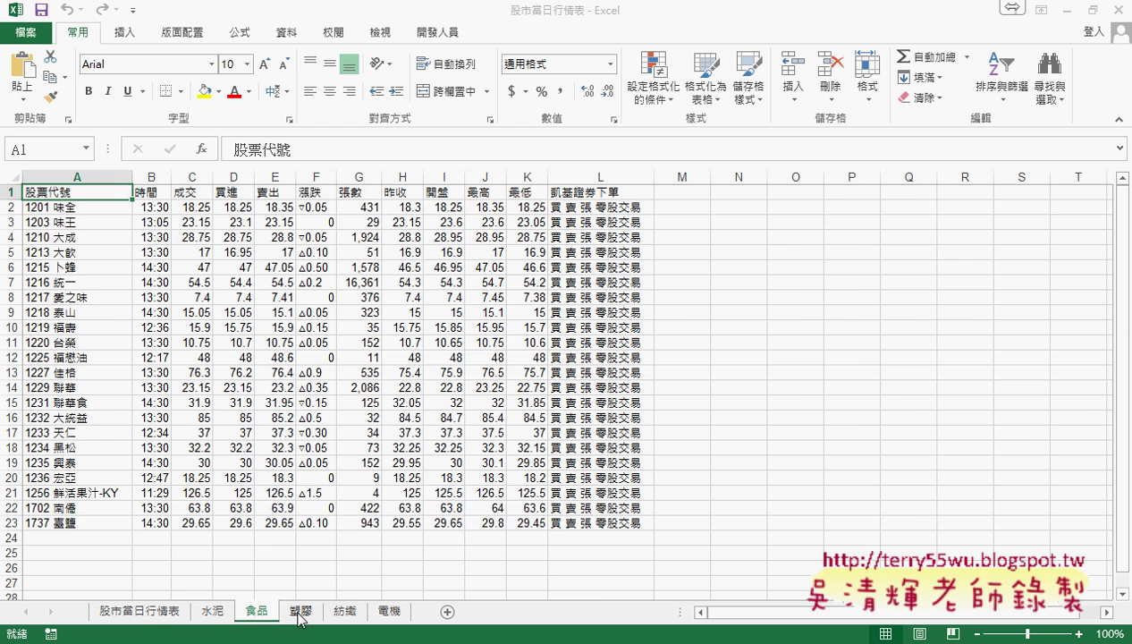
{"action": "left_click", "coordinate": [344, 611]}
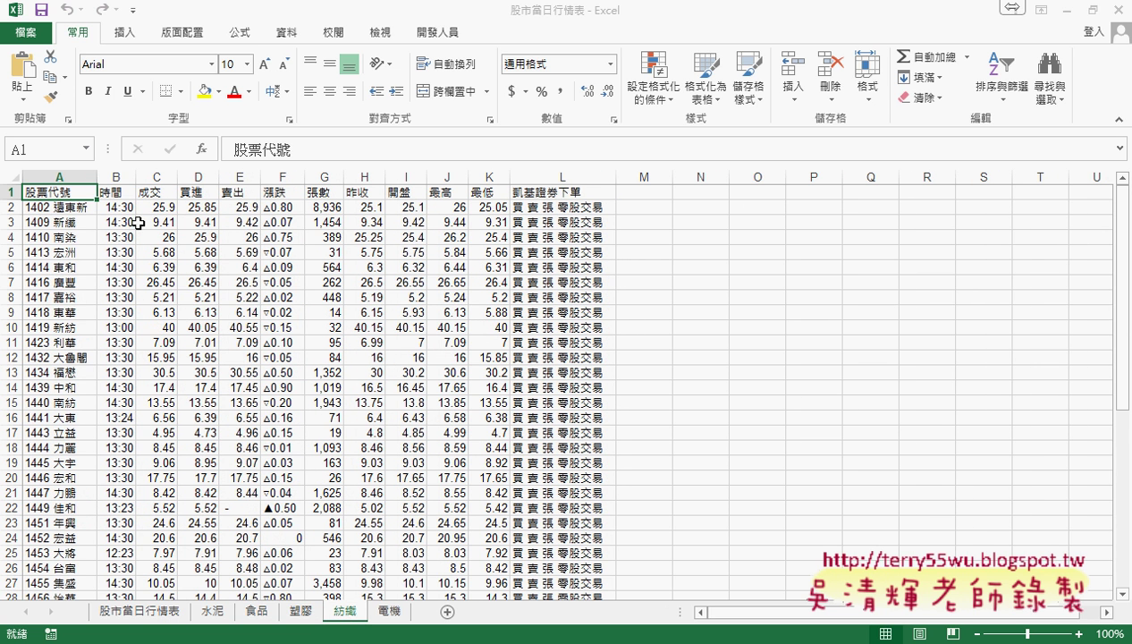
{"action": "left_click", "coordinate": [136, 614]}
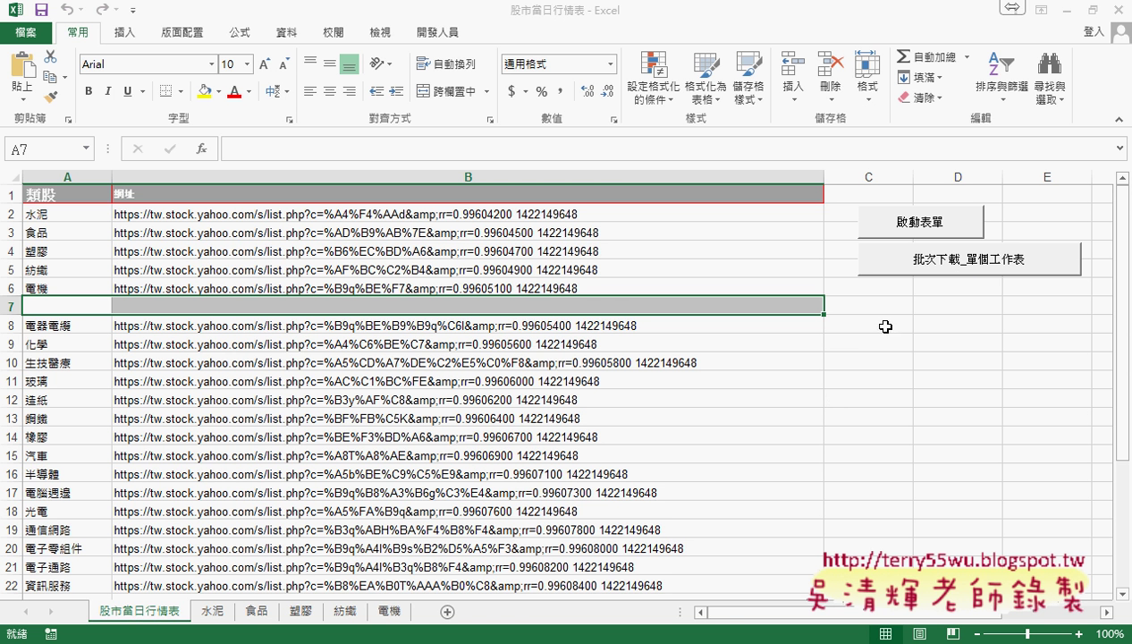
{"action": "left_click", "coordinate": [212, 612]}
{"action": "left_click", "coordinate": [256, 611]}
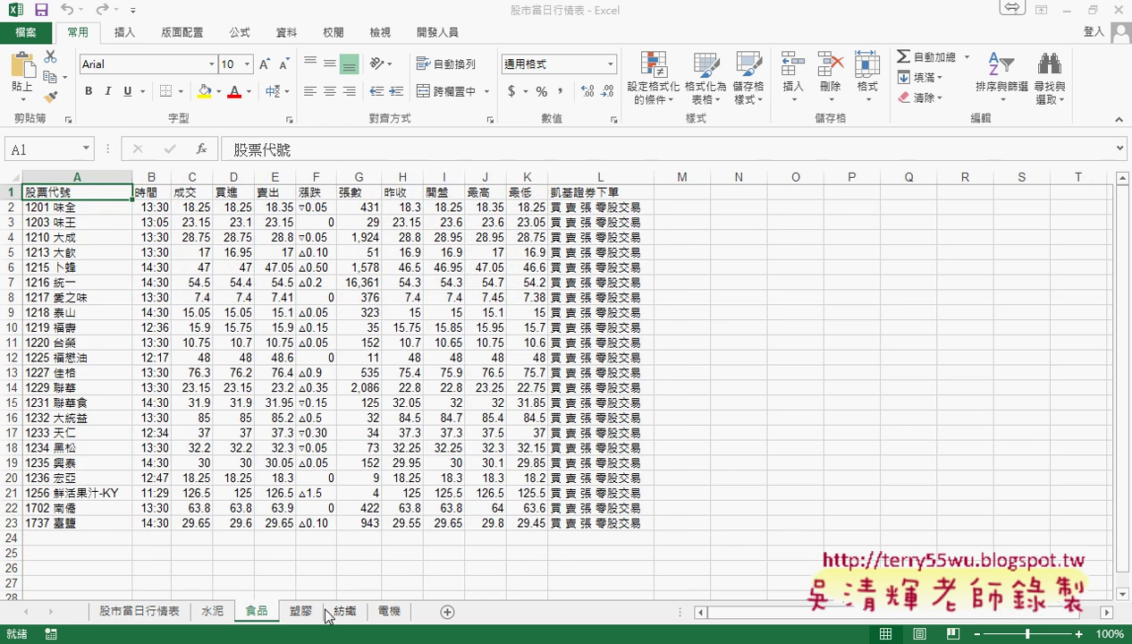
{"action": "left_click", "coordinate": [138, 612]}
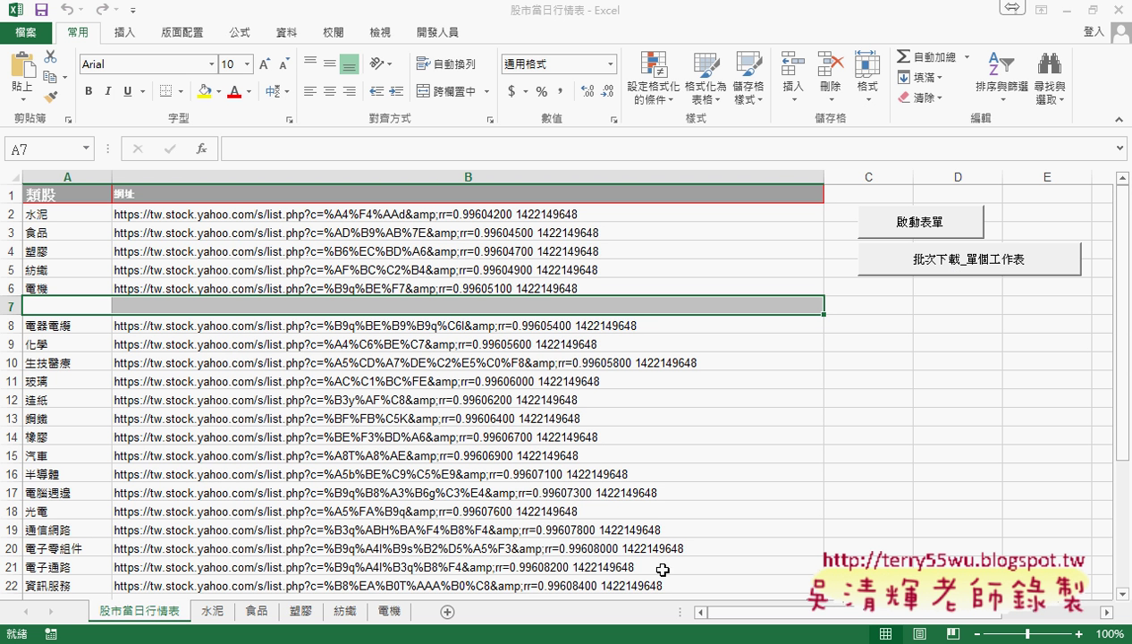
{"action": "left_click", "coordinate": [212, 613]}
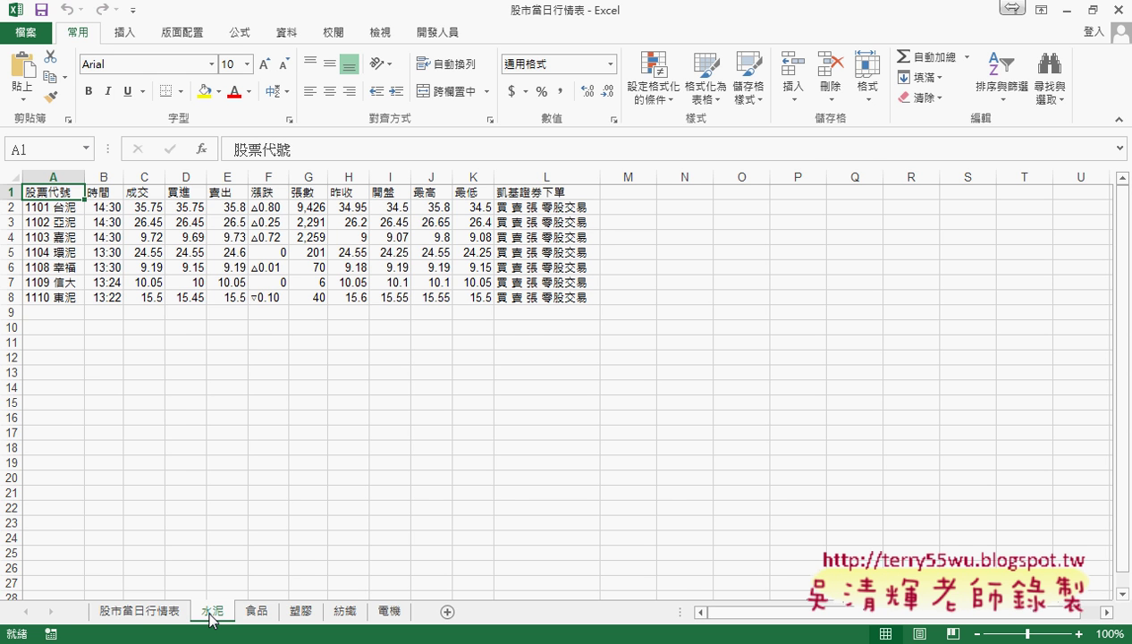
Step: Add blank sheet 工作表11 and copy the Yahoo cement quote page's address from Chrome
{"action": "left_click", "coordinate": [447, 611]}
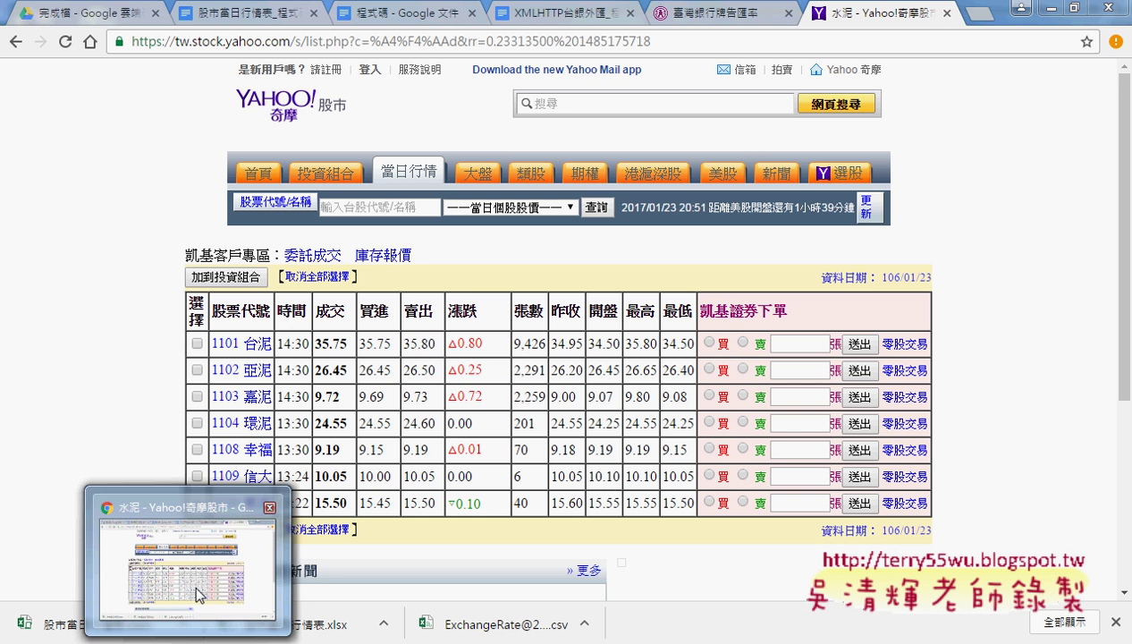
{"action": "left_click", "coordinate": [196, 593]}
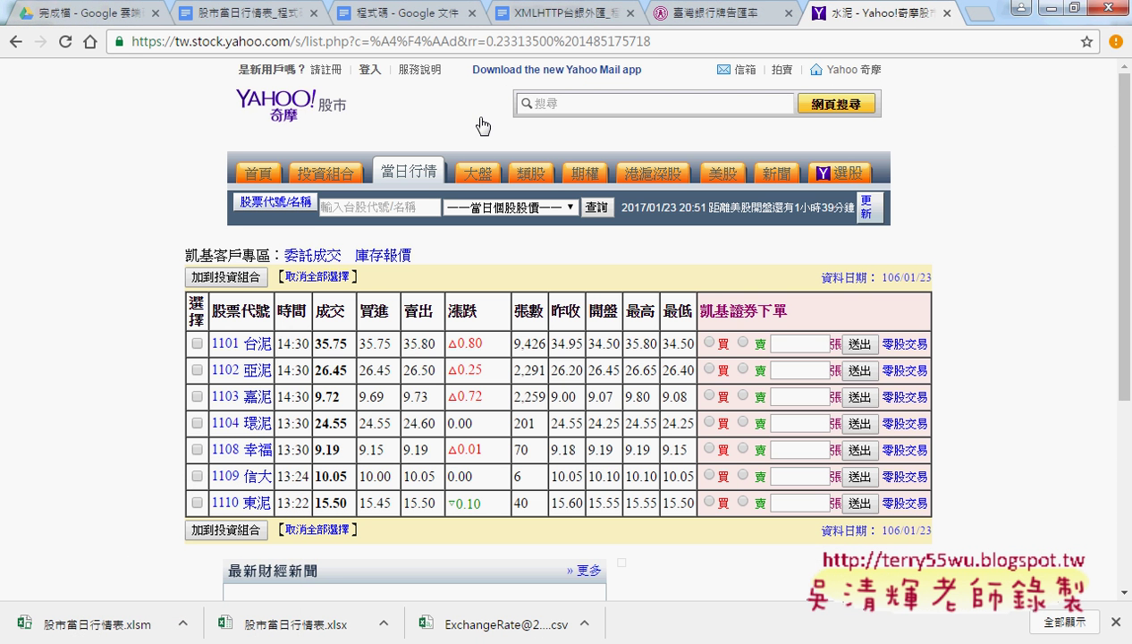
{"action": "left_click", "coordinate": [526, 33]}
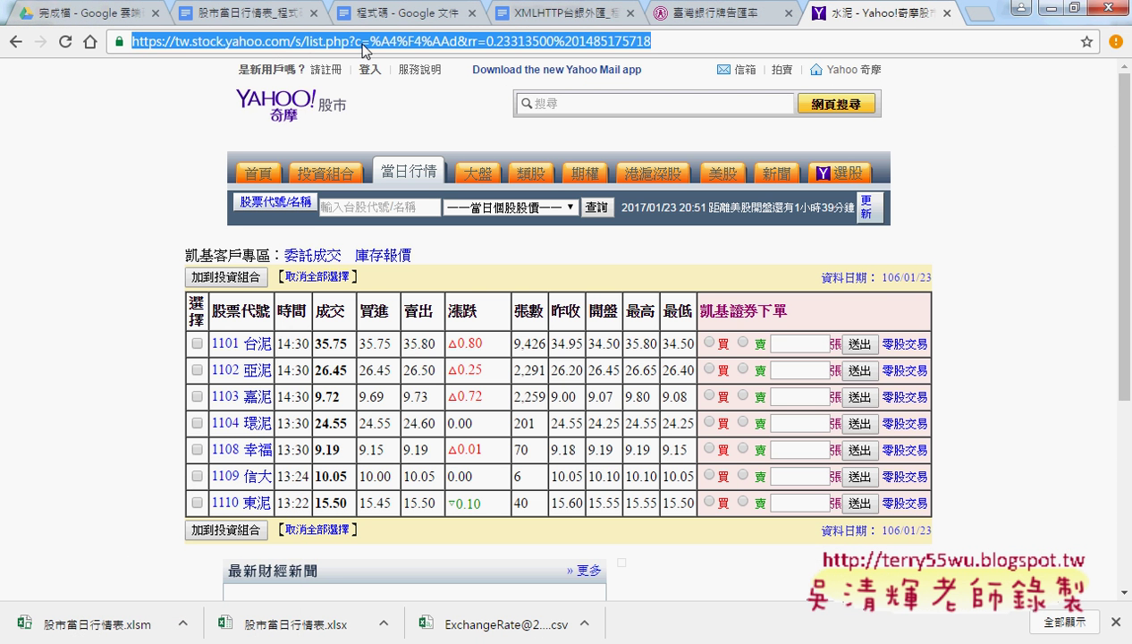
{"action": "right_click", "coordinate": [397, 41]}
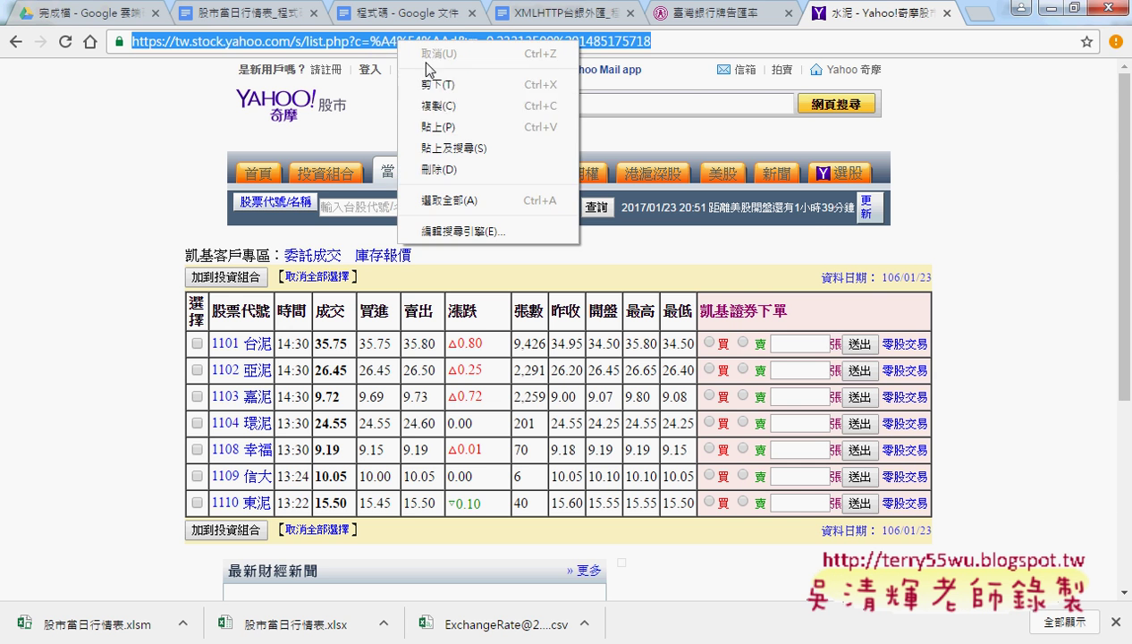
{"action": "left_click", "coordinate": [450, 107]}
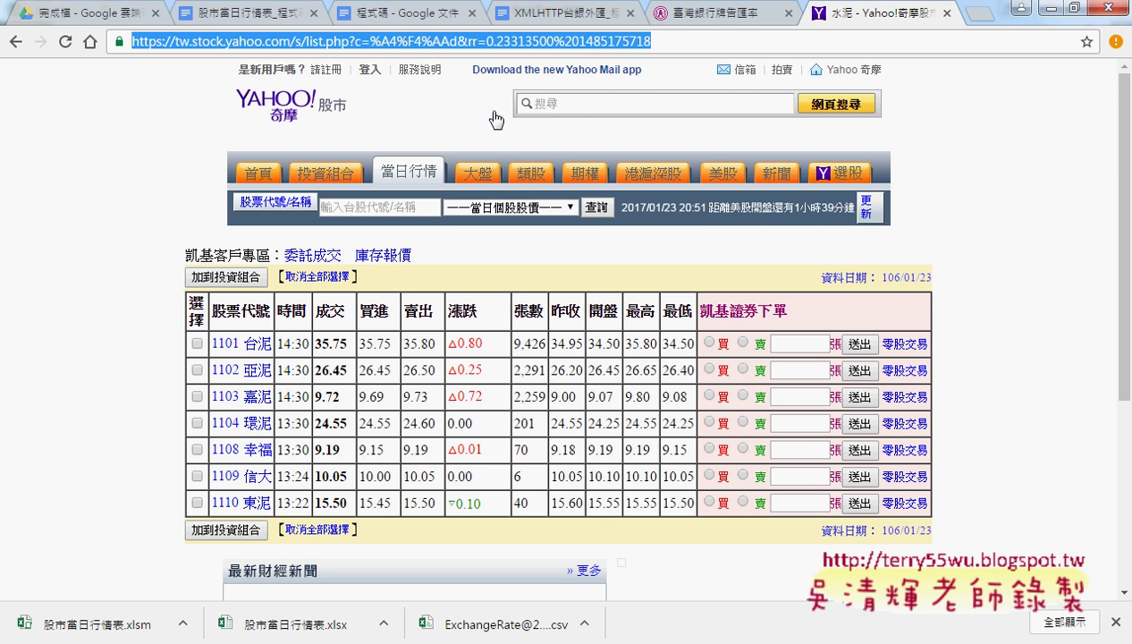
{"action": "left_click", "coordinate": [1052, 15]}
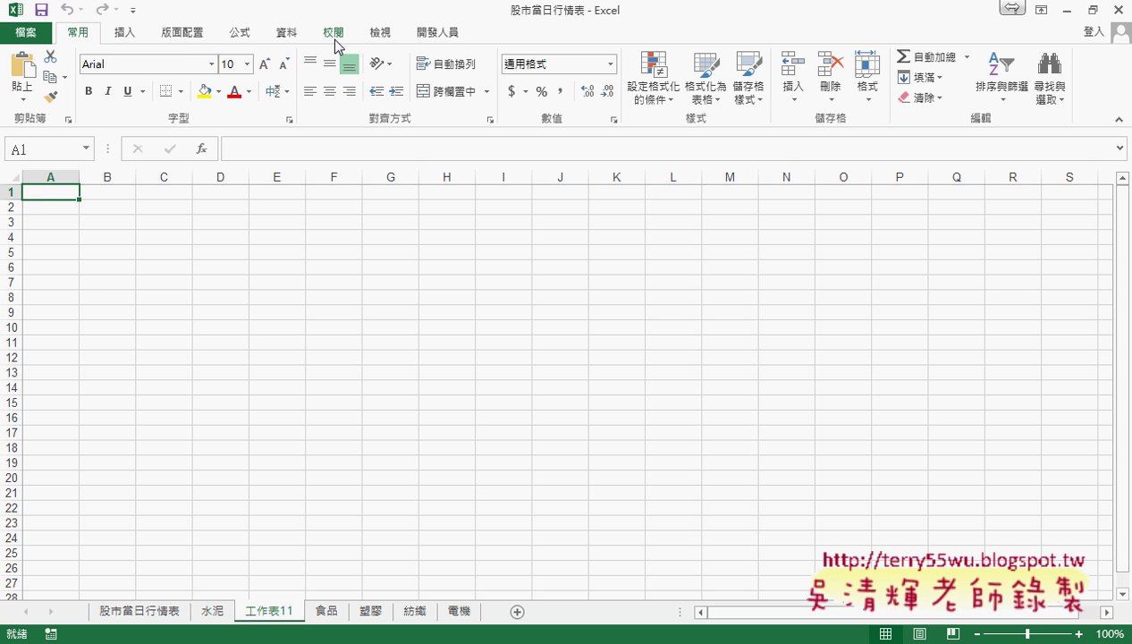
Step: Start a From Web query and load the pasted Yahoo cement quote page address
{"action": "left_click", "coordinate": [292, 37]}
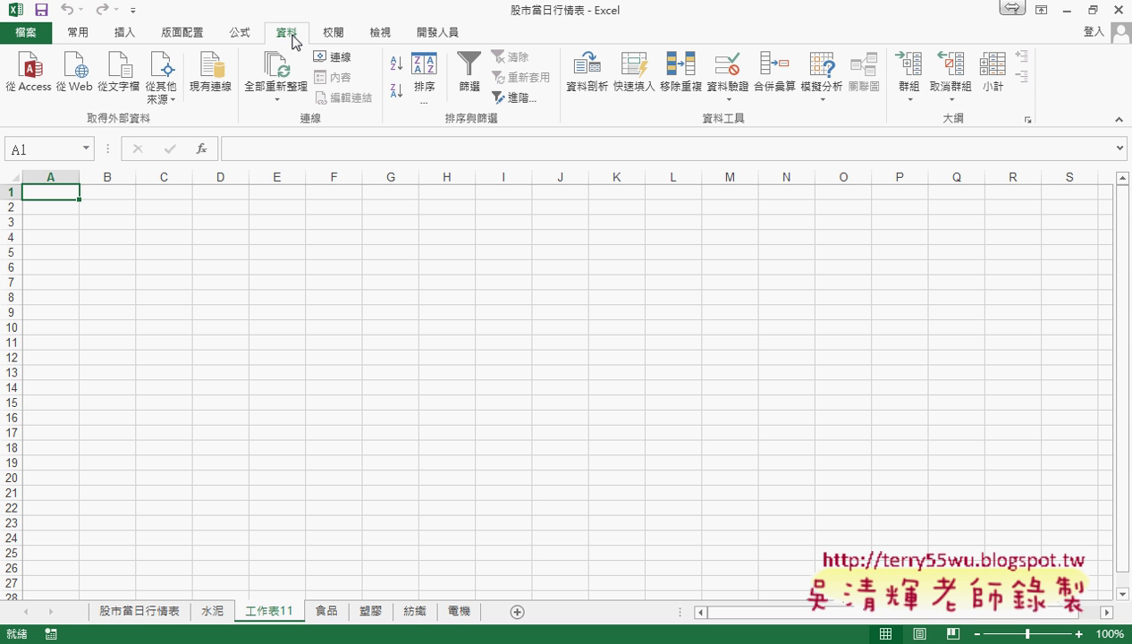
{"action": "left_click", "coordinate": [74, 76]}
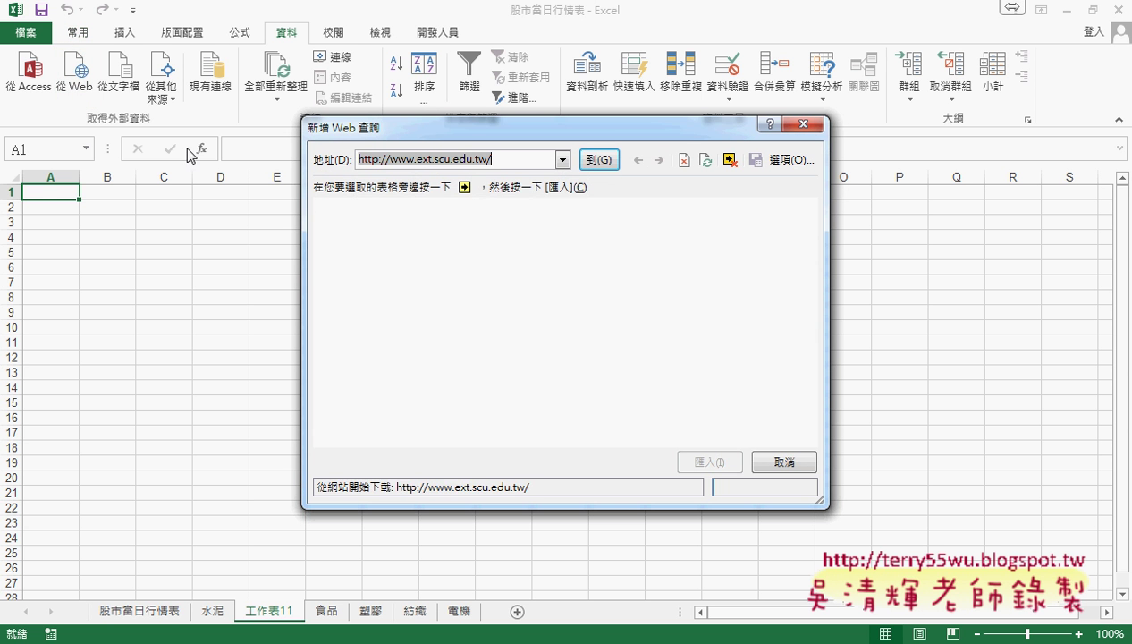
{"action": "right_click", "coordinate": [479, 160]}
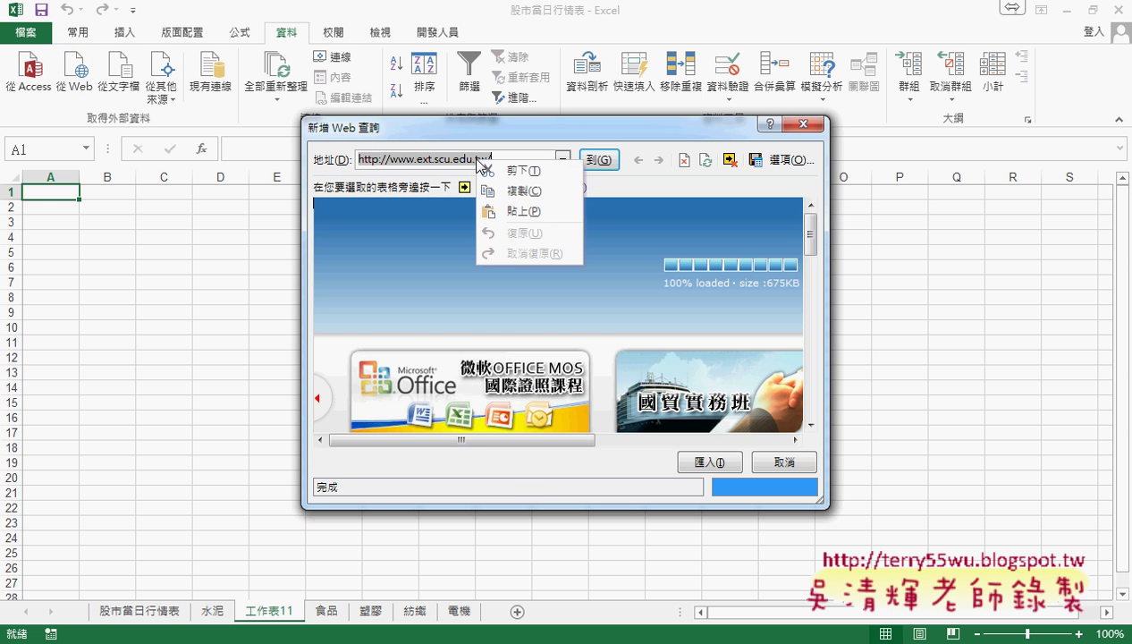
{"action": "left_click", "coordinate": [503, 215]}
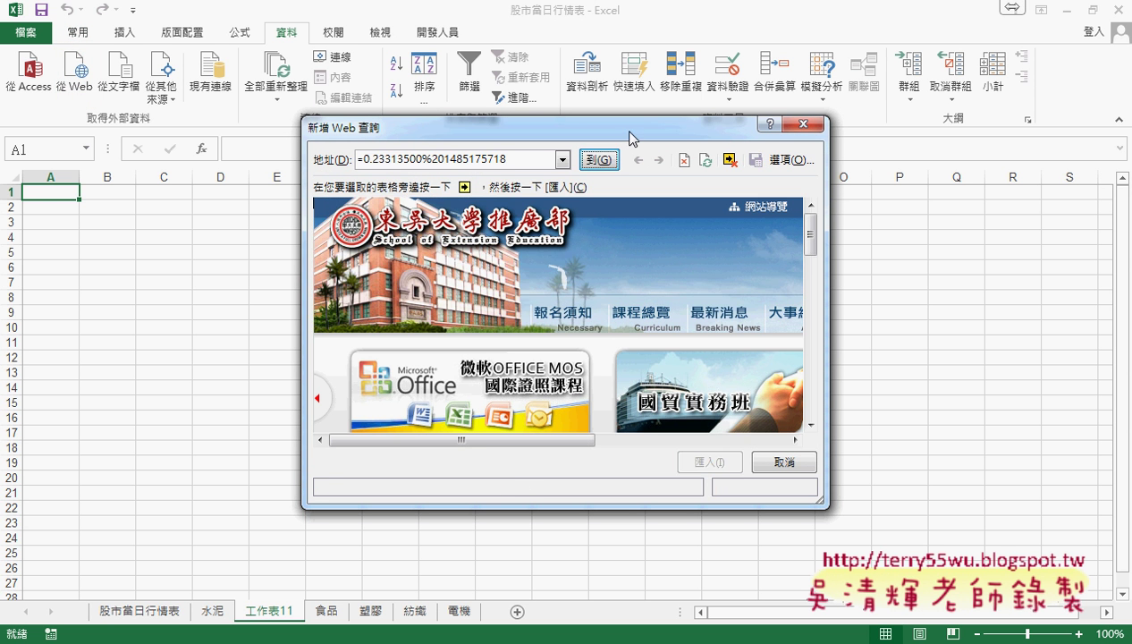
{"action": "left_click", "coordinate": [660, 382]}
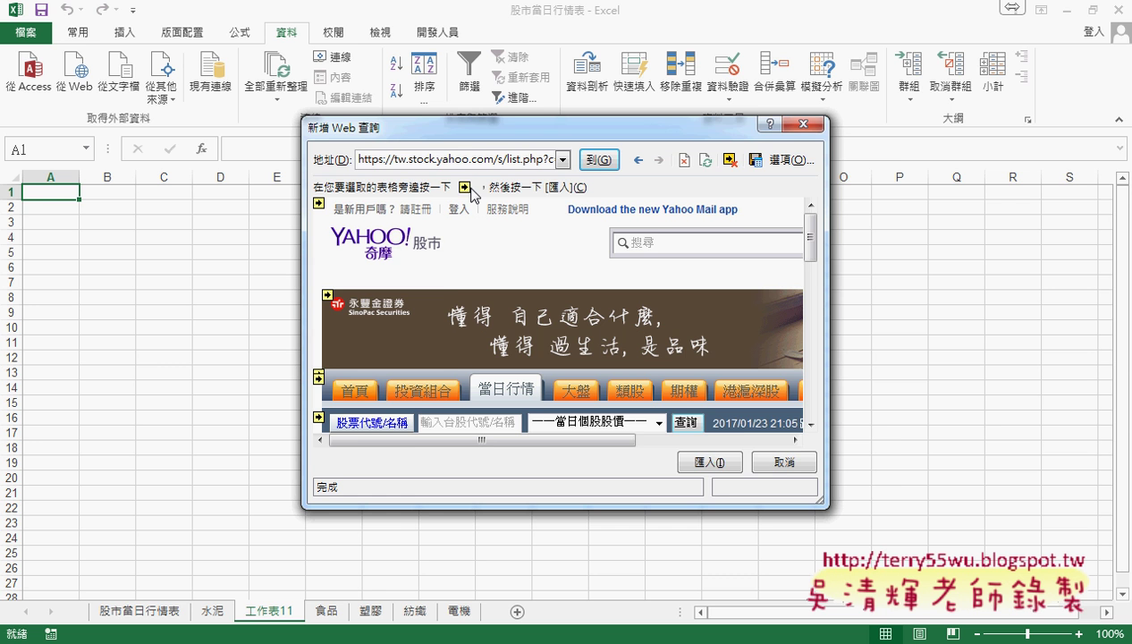
Step: Mark the stock quote table in the web query preview and import it
{"action": "left_click_drag", "start_coordinate": [497, 130], "coordinate": [680, 85]}
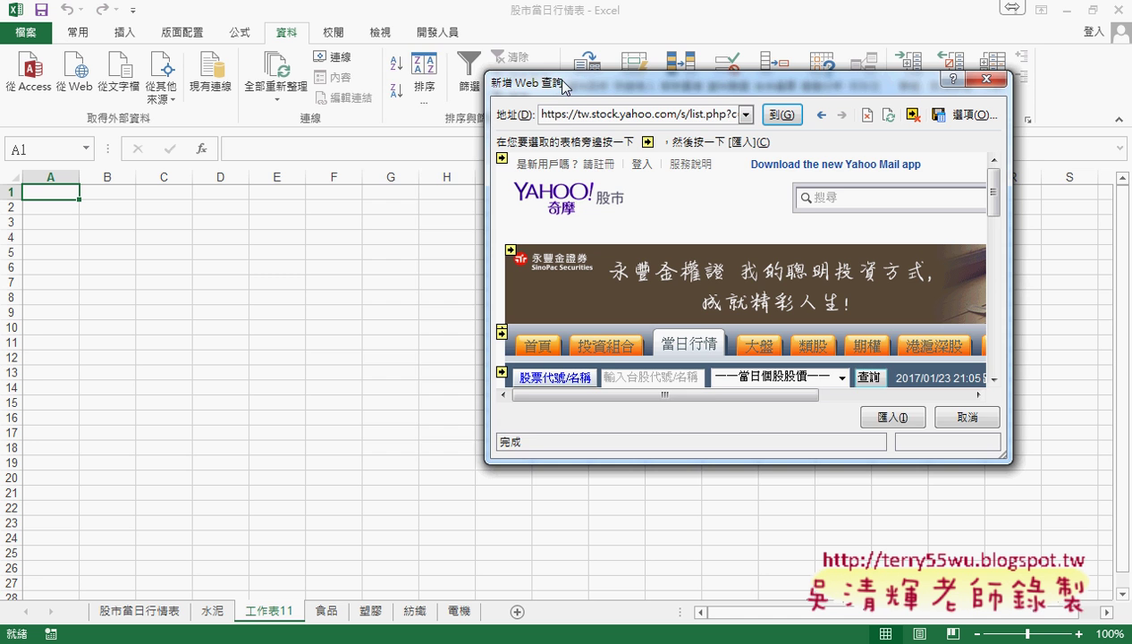
{"action": "left_click_drag", "start_coordinate": [561, 84], "coordinate": [429, 62]}
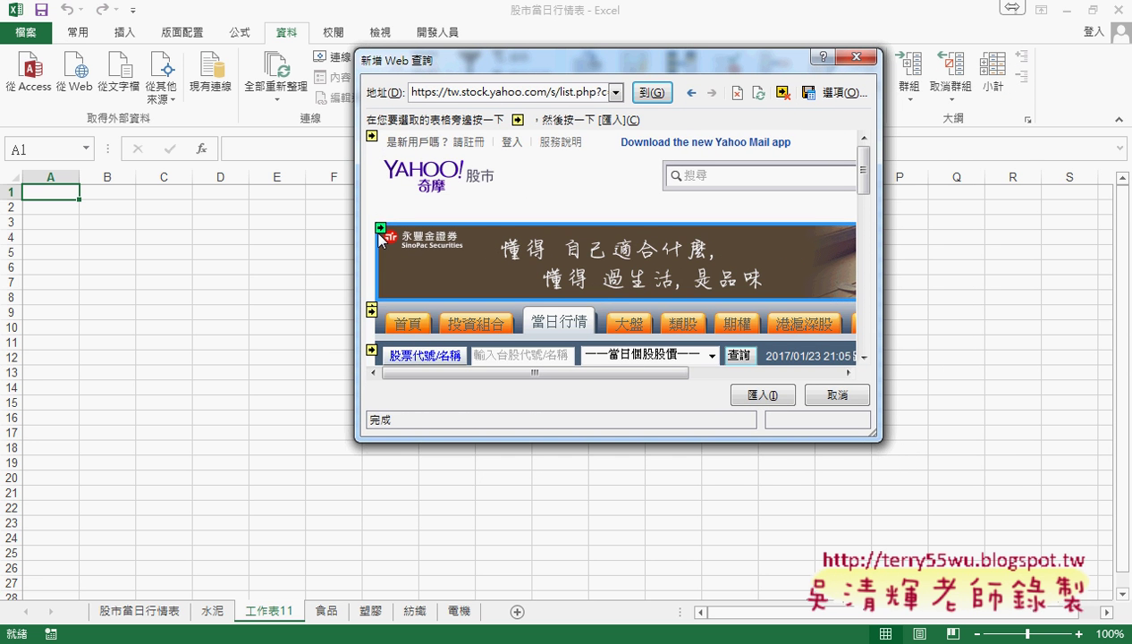
{"action": "scroll", "coordinate": [416, 329], "scroll_direction": "down", "scroll_amount": 2}
{"action": "scroll", "coordinate": [394, 313], "scroll_direction": "down", "scroll_amount": 1}
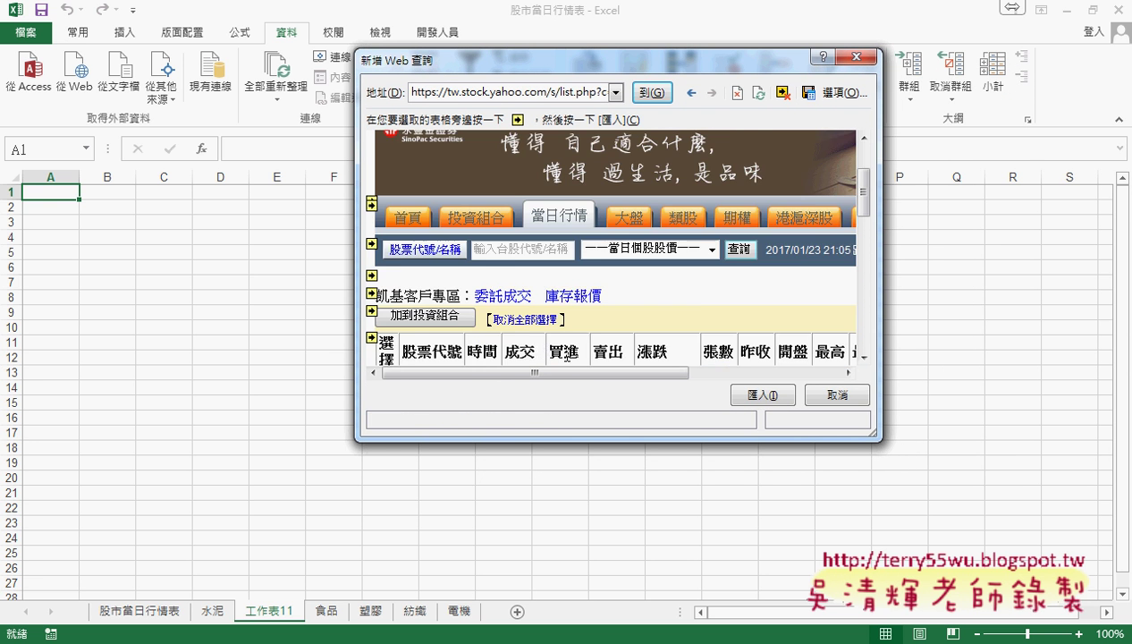
{"action": "scroll", "coordinate": [381, 308], "scroll_direction": "down", "scroll_amount": 1}
{"action": "left_click", "coordinate": [372, 302]}
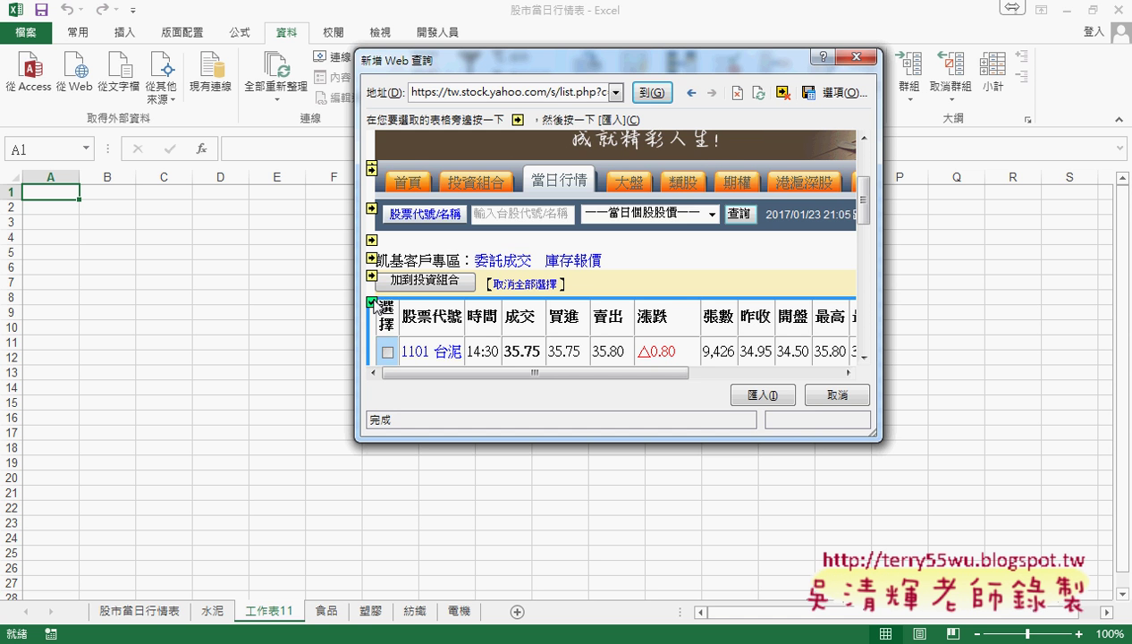
{"action": "left_click", "coordinate": [767, 398]}
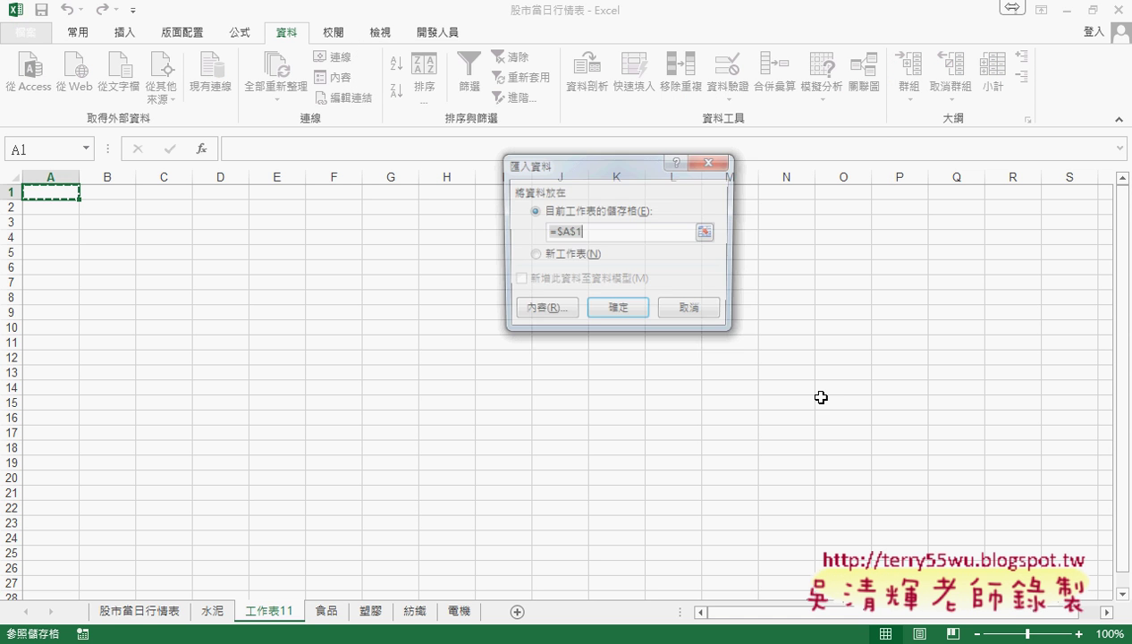
Step: Confirm placing the imported quote data at cell $A$1 of 工作表11
{"action": "left_click", "coordinate": [612, 314]}
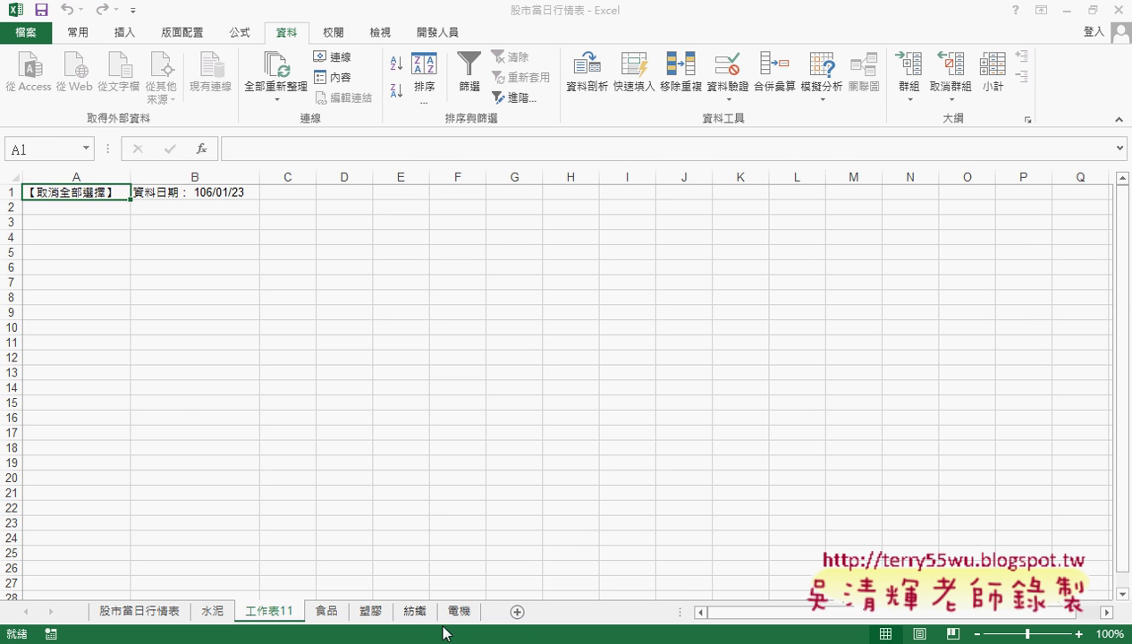
Step: Add a new blank worksheet, 工作表12
{"action": "left_click", "coordinate": [517, 612]}
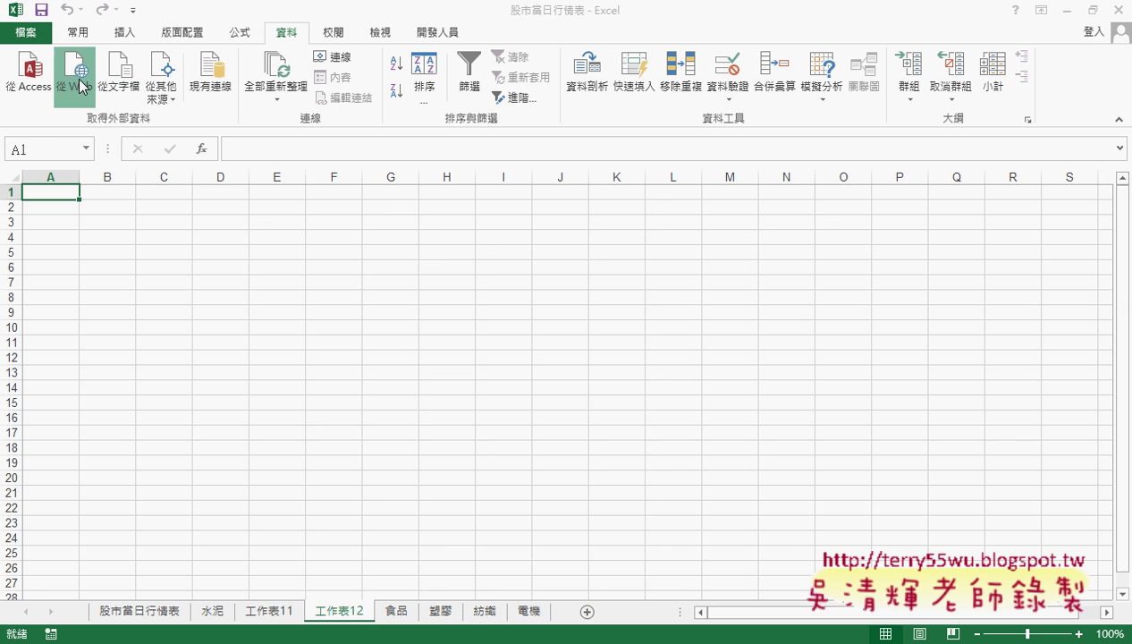
Step: Cancel a new widened web query without importing, then show the Developer commands
{"action": "left_click", "coordinate": [74, 72]}
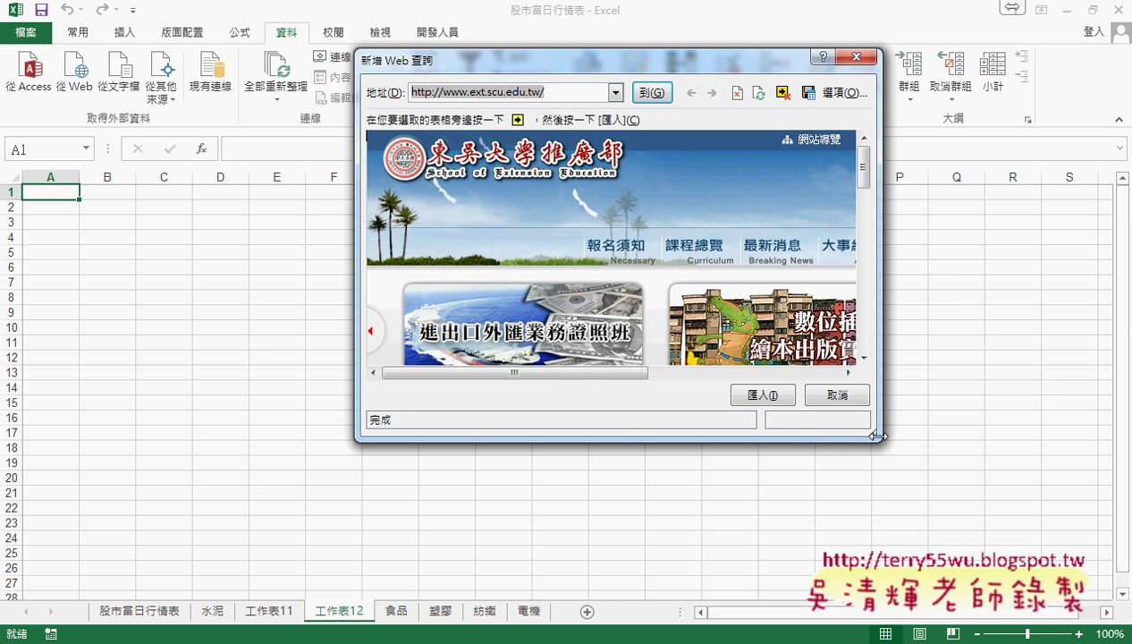
{"action": "left_click_drag", "start_coordinate": [881, 438], "coordinate": [1033, 438]}
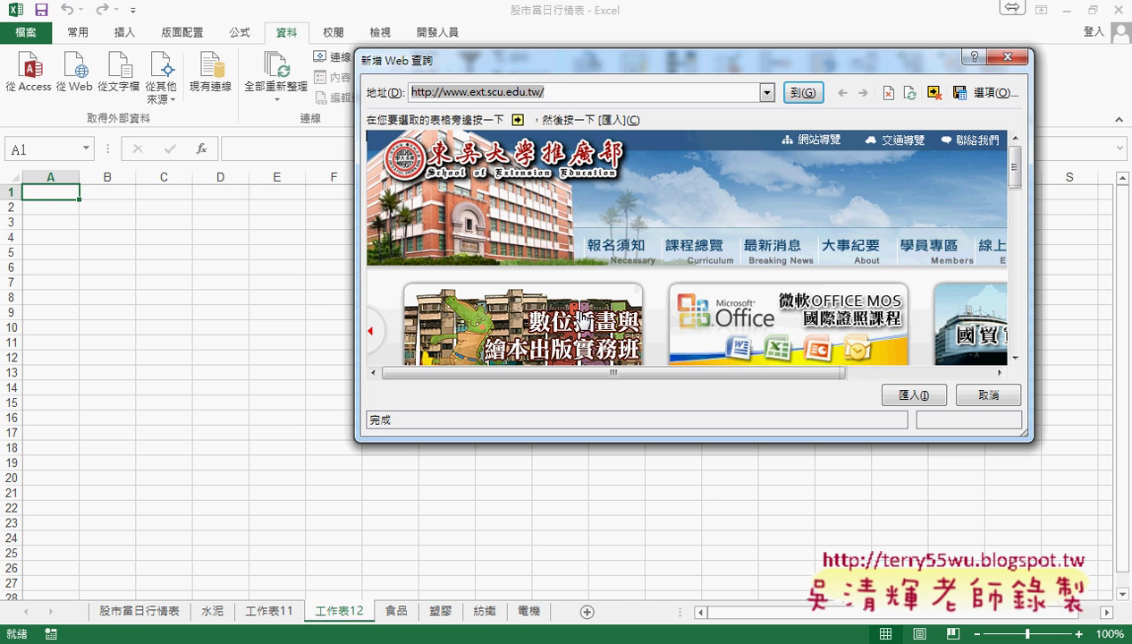
{"action": "left_click", "coordinate": [1008, 56]}
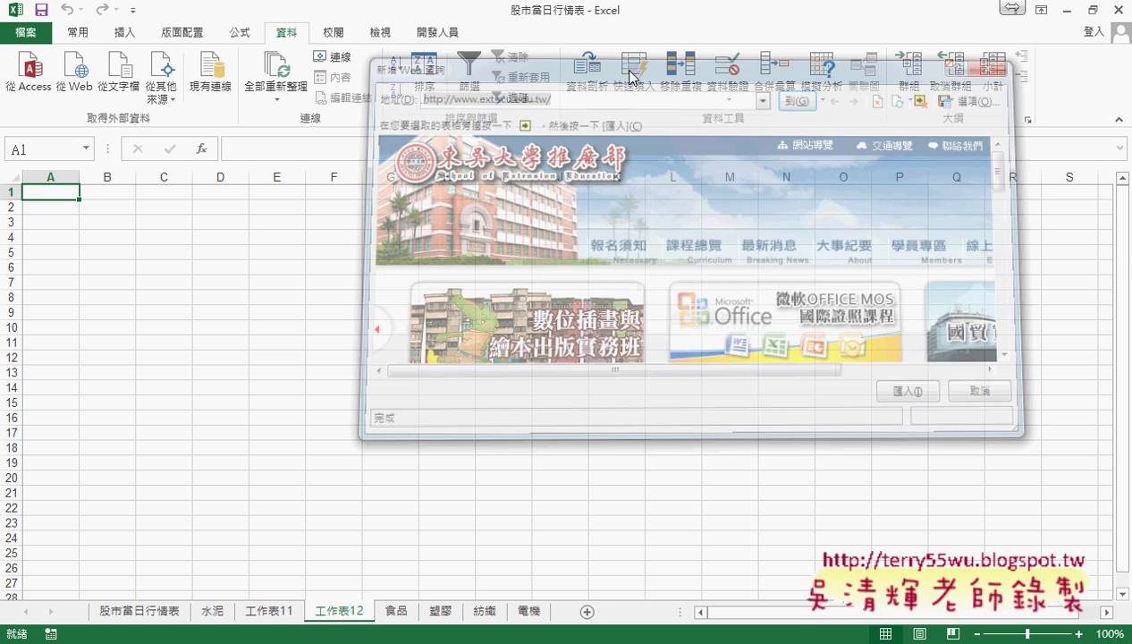
{"action": "left_click", "coordinate": [428, 34]}
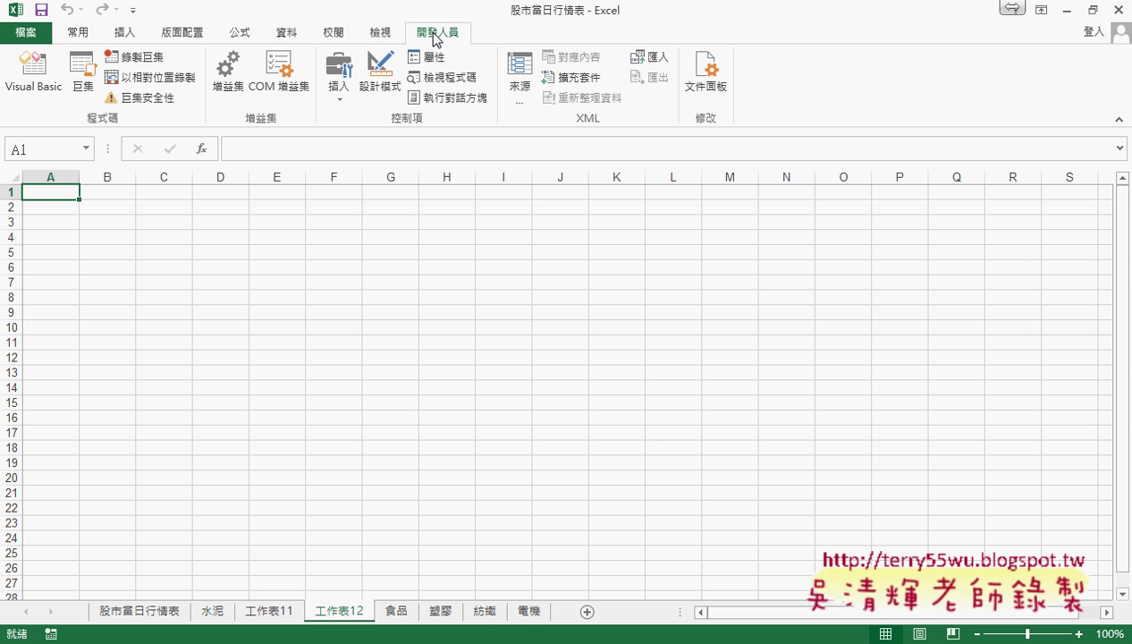
Step: In the VBA editor, insert a new empty Module2 into the workbook's VBAProject
{"action": "left_click", "coordinate": [44, 89]}
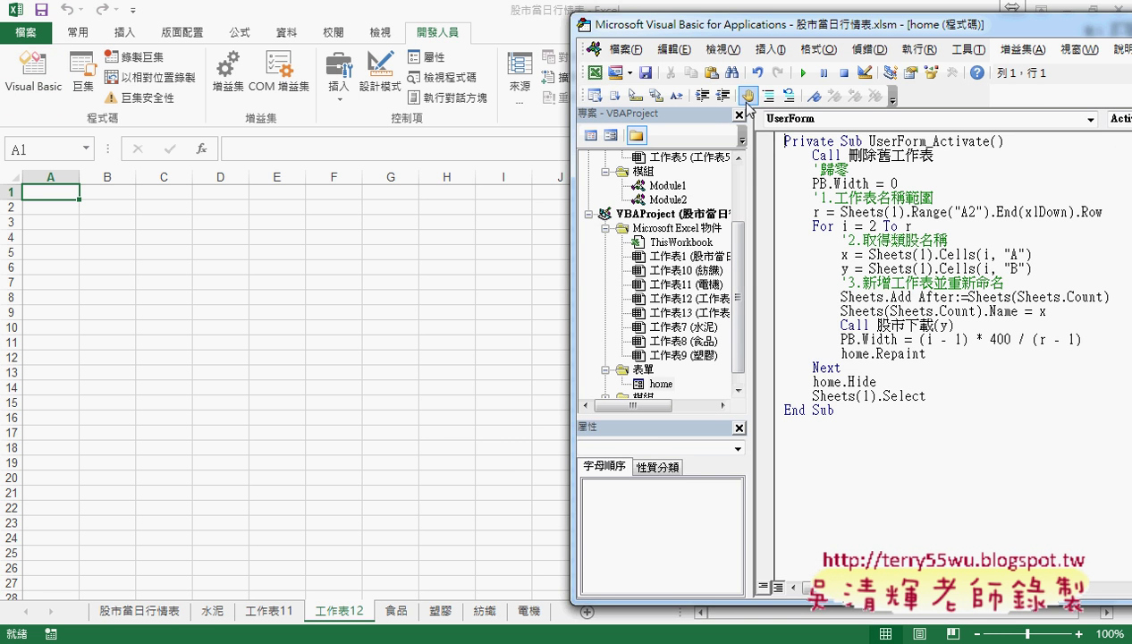
{"action": "left_click_drag", "start_coordinate": [729, 29], "coordinate": [592, 32]}
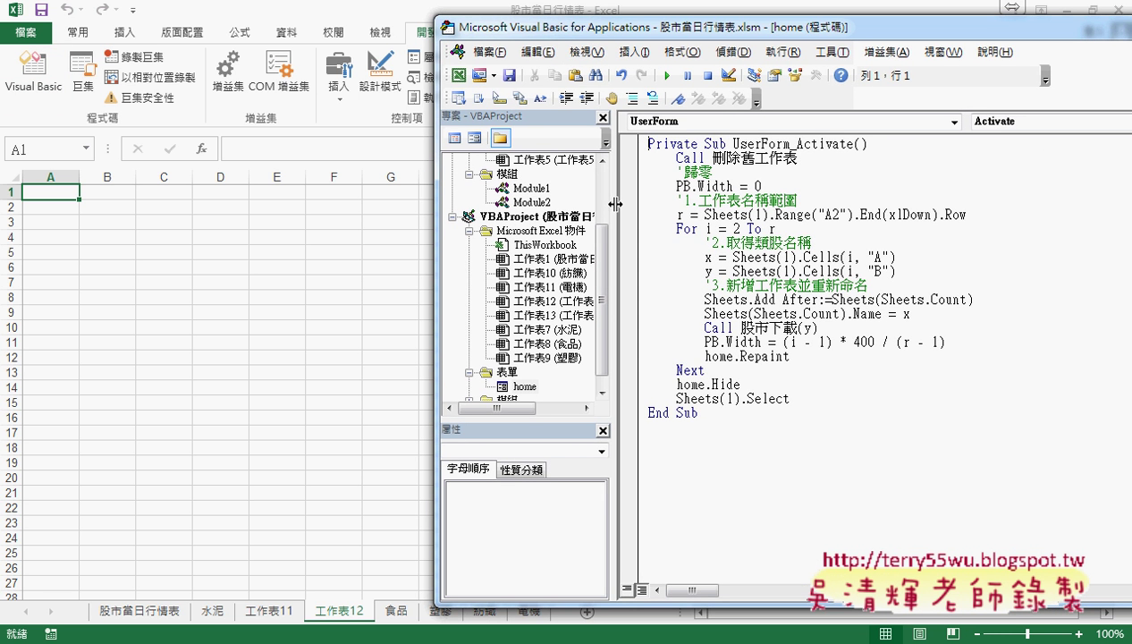
{"action": "left_click_drag", "start_coordinate": [614, 252], "coordinate": [677, 252]}
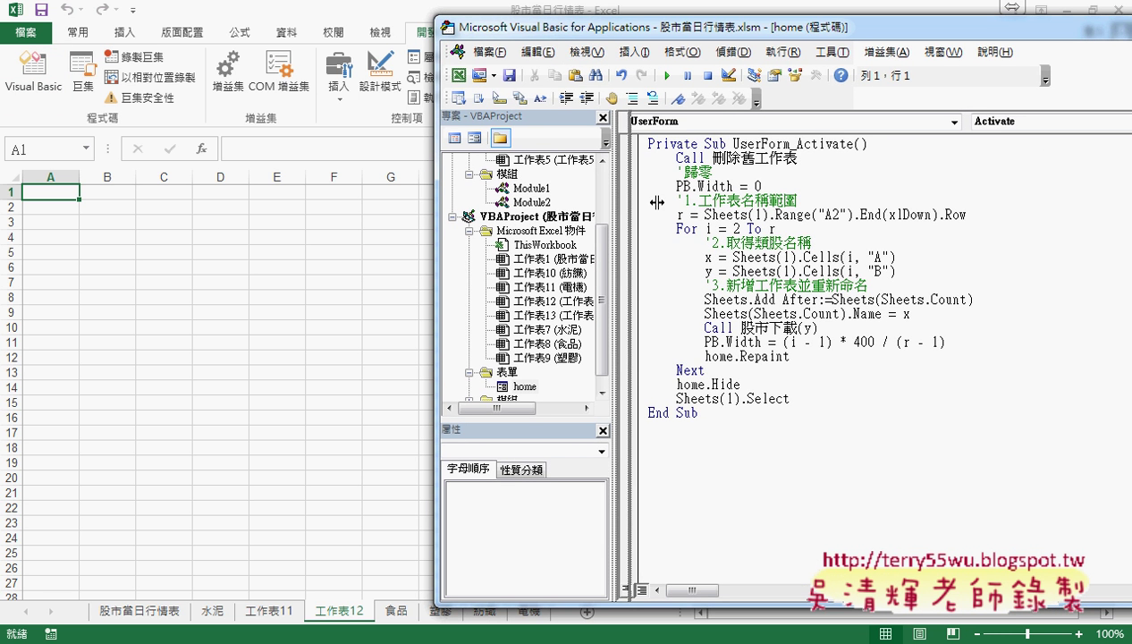
{"action": "right_click", "coordinate": [577, 218]}
{"action": "mouse_move", "coordinate": [624, 297]}
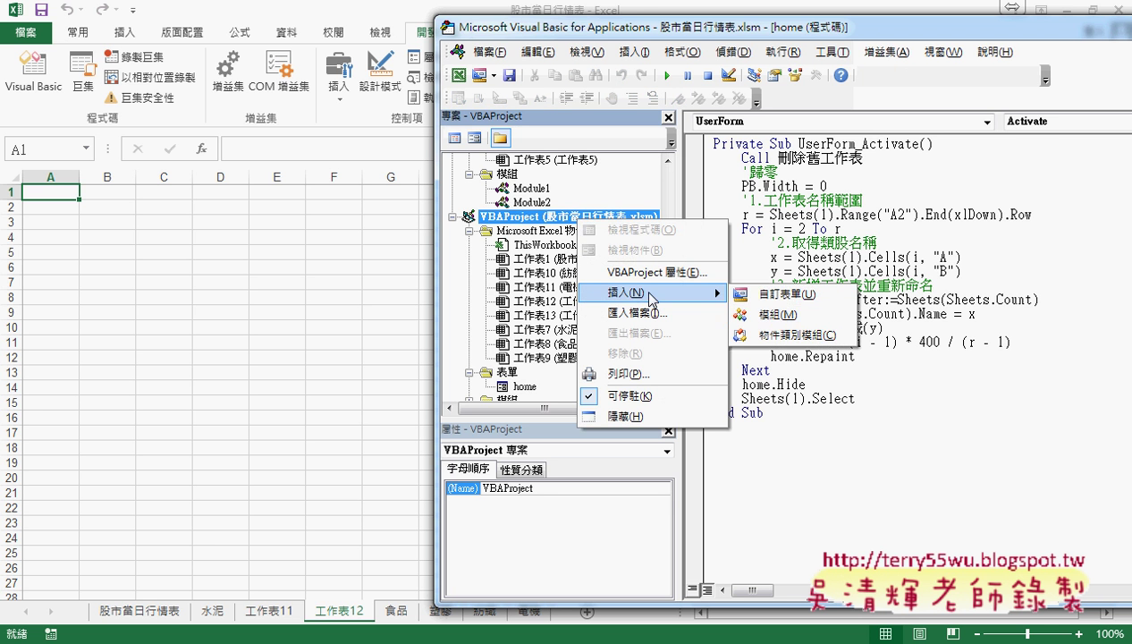
{"action": "left_click", "coordinate": [774, 313]}
{"action": "left_click_drag", "start_coordinate": [753, 29], "coordinate": [468, 32]}
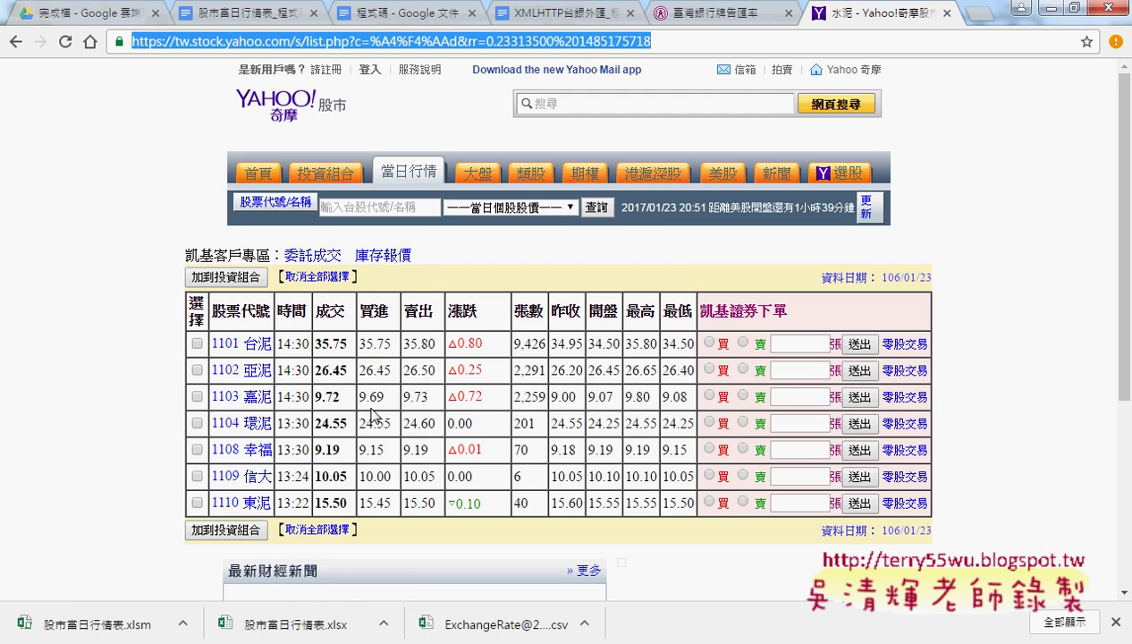
Step: Locate the Sub 股市下載 macro in the Google Docs code notes
{"action": "left_click", "coordinate": [237, 17]}
{"action": "scroll", "coordinate": [447, 331], "scroll_direction": "down", "scroll_amount": 3}
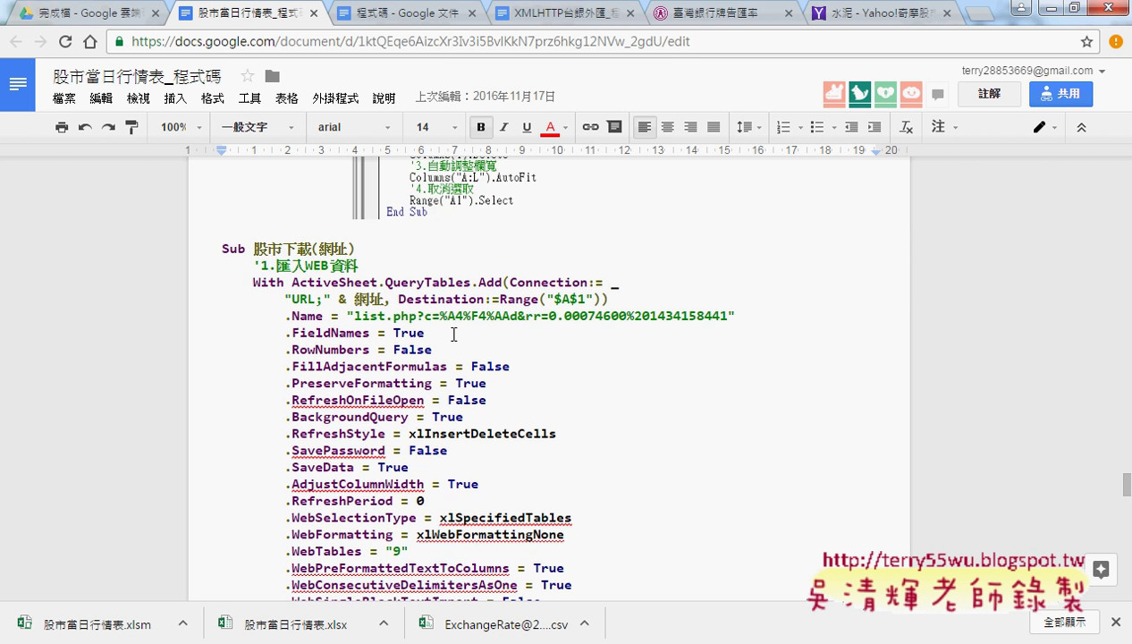
{"action": "scroll", "coordinate": [447, 331], "scroll_direction": "down", "scroll_amount": 1}
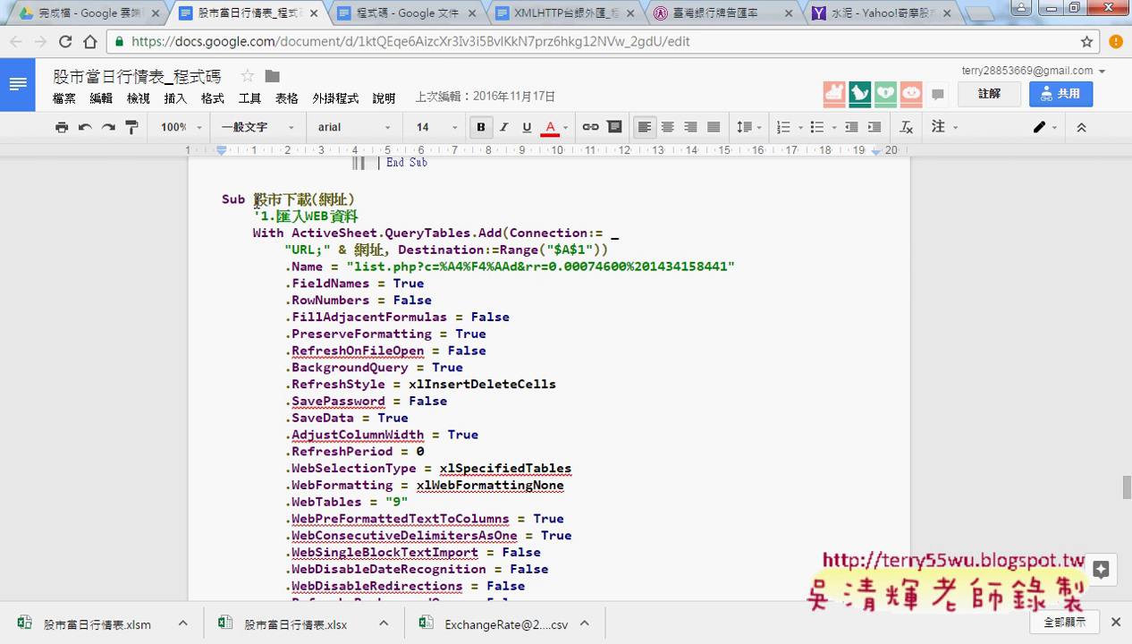
{"action": "left_click_drag", "start_coordinate": [254, 198], "coordinate": [309, 199]}
{"action": "left_click", "coordinate": [364, 390]}
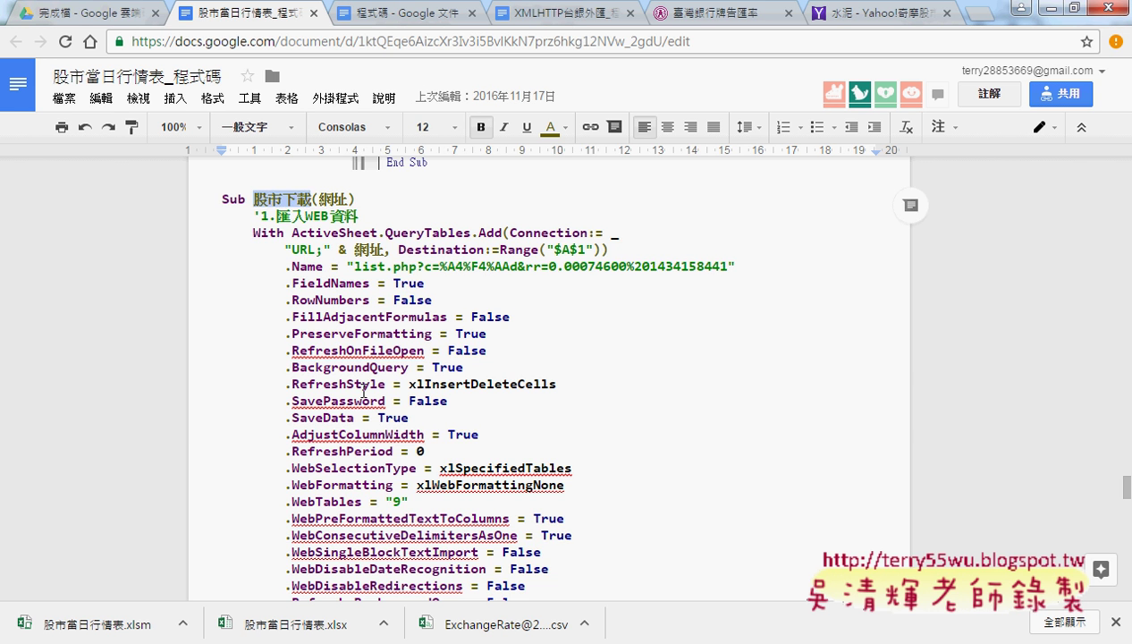
{"action": "scroll", "coordinate": [363, 390], "scroll_direction": "down", "scroll_amount": 3}
{"action": "scroll", "coordinate": [363, 391], "scroll_direction": "up", "scroll_amount": 3}
{"action": "scroll", "coordinate": [363, 391], "scroll_direction": "up", "scroll_amount": 5}
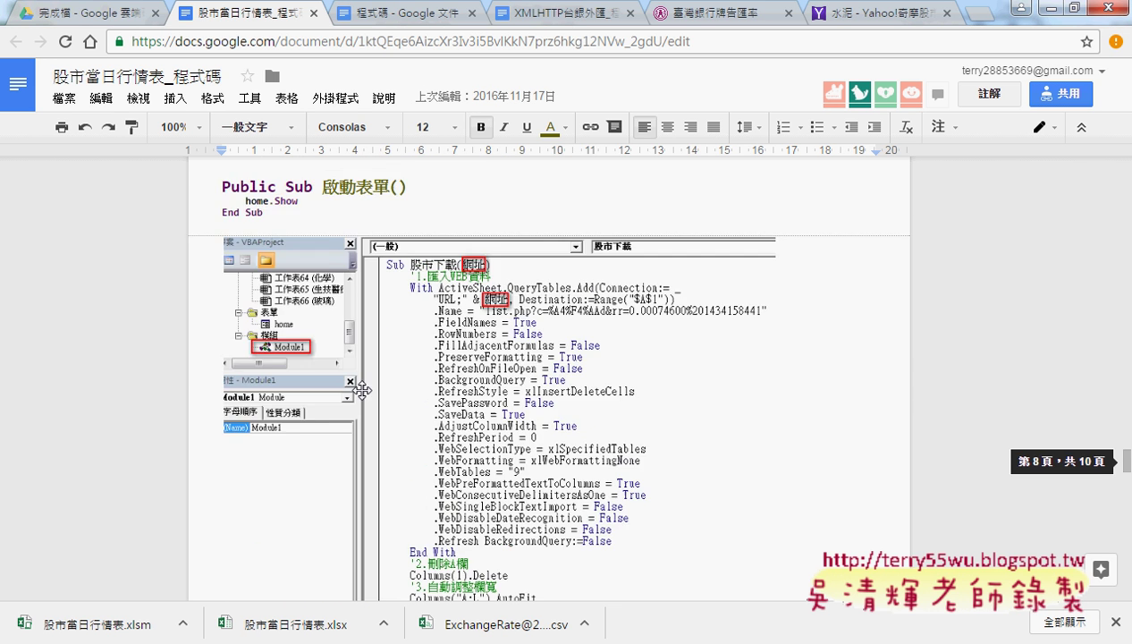
{"action": "scroll", "coordinate": [363, 391], "scroll_direction": "up", "scroll_amount": 5}
{"action": "scroll", "coordinate": [364, 391], "scroll_direction": "up", "scroll_amount": 2}
{"action": "scroll", "coordinate": [363, 391], "scroll_direction": "up", "scroll_amount": 3}
{"action": "scroll", "coordinate": [363, 391], "scroll_direction": "up", "scroll_amount": 5}
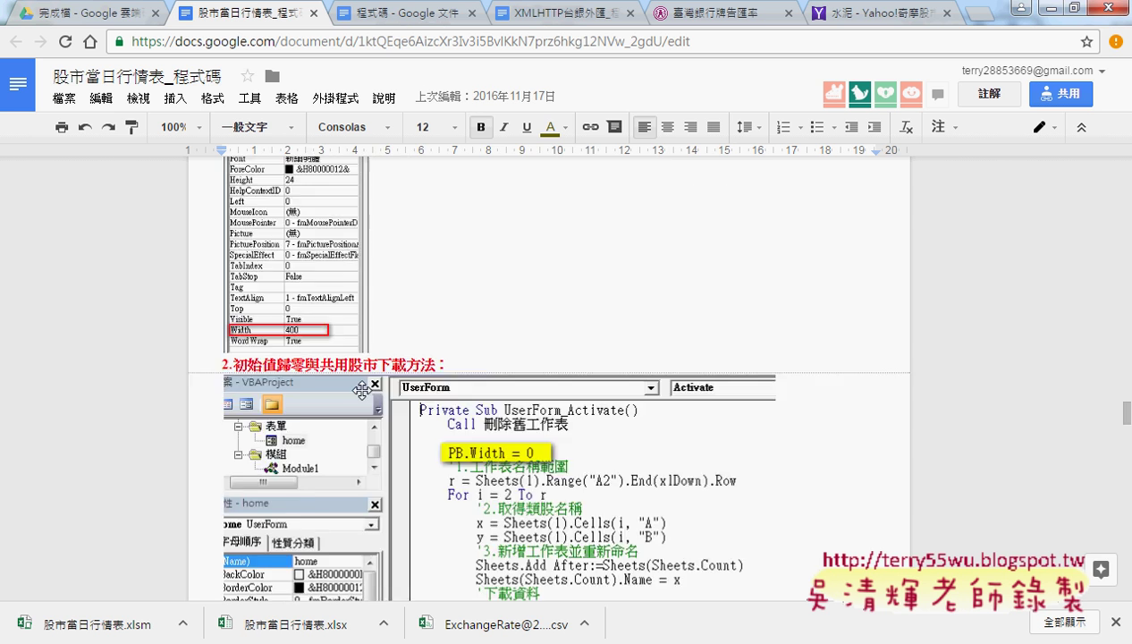
{"action": "scroll", "coordinate": [364, 391], "scroll_direction": "up", "scroll_amount": 5}
{"action": "scroll", "coordinate": [747, 469], "scroll_direction": "up", "scroll_amount": 2}
{"action": "left_click_drag", "start_coordinate": [1125, 398], "coordinate": [1124, 251]}
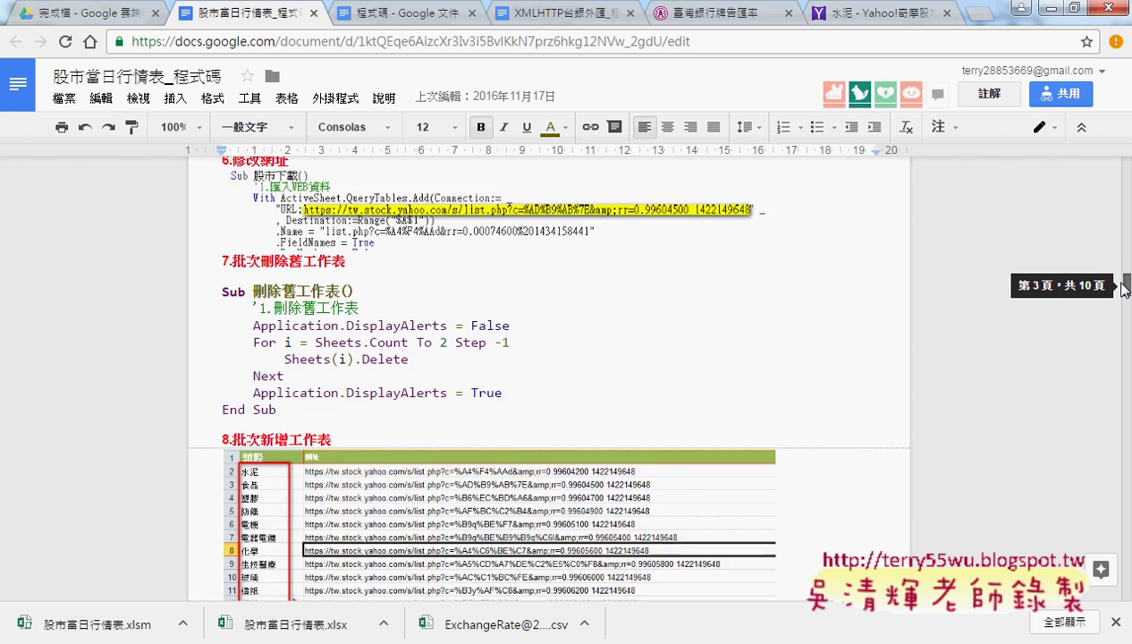
{"action": "scroll", "coordinate": [486, 410], "scroll_direction": "down", "scroll_amount": 1}
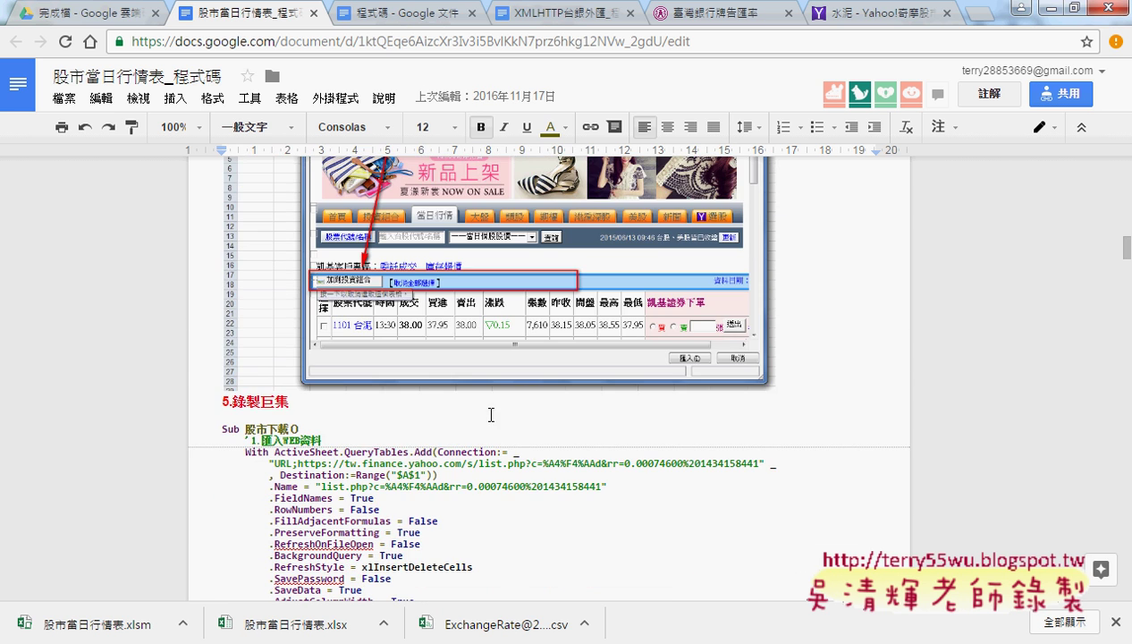
Step: Select the 股市下載 macro from its Sub line through End Sub and copy it
{"action": "left_click", "coordinate": [311, 409]}
{"action": "left_click", "coordinate": [222, 429]}
{"action": "scroll", "coordinate": [222, 429], "scroll_direction": "down", "scroll_amount": 1}
{"action": "left_click_drag", "start_coordinate": [246, 340], "coordinate": [290, 340]}
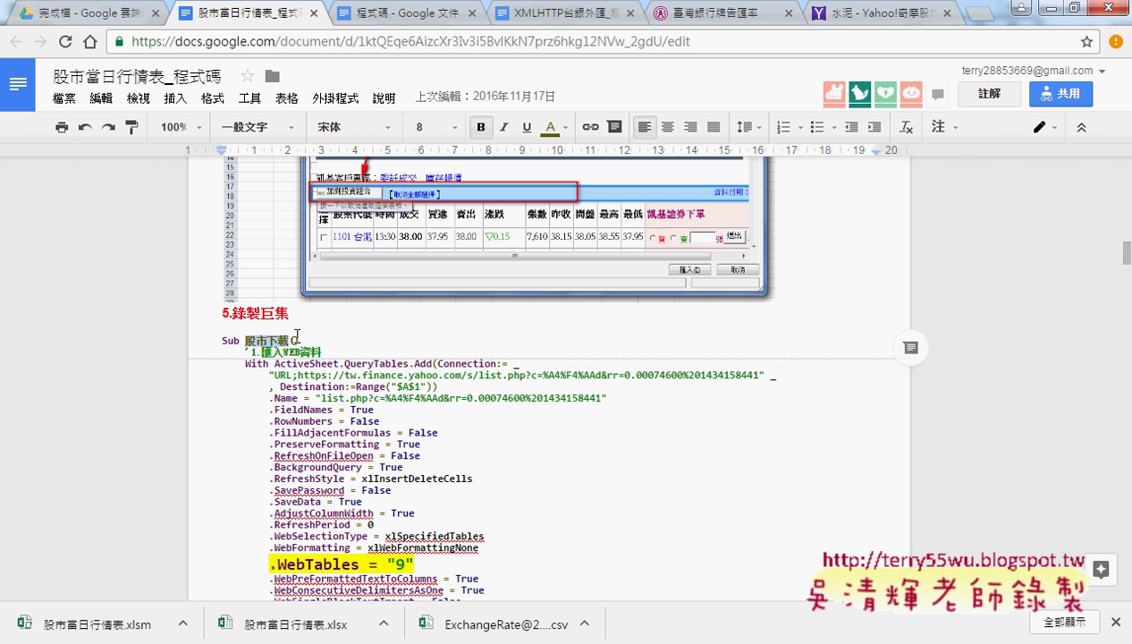
{"action": "left_click", "coordinate": [224, 342]}
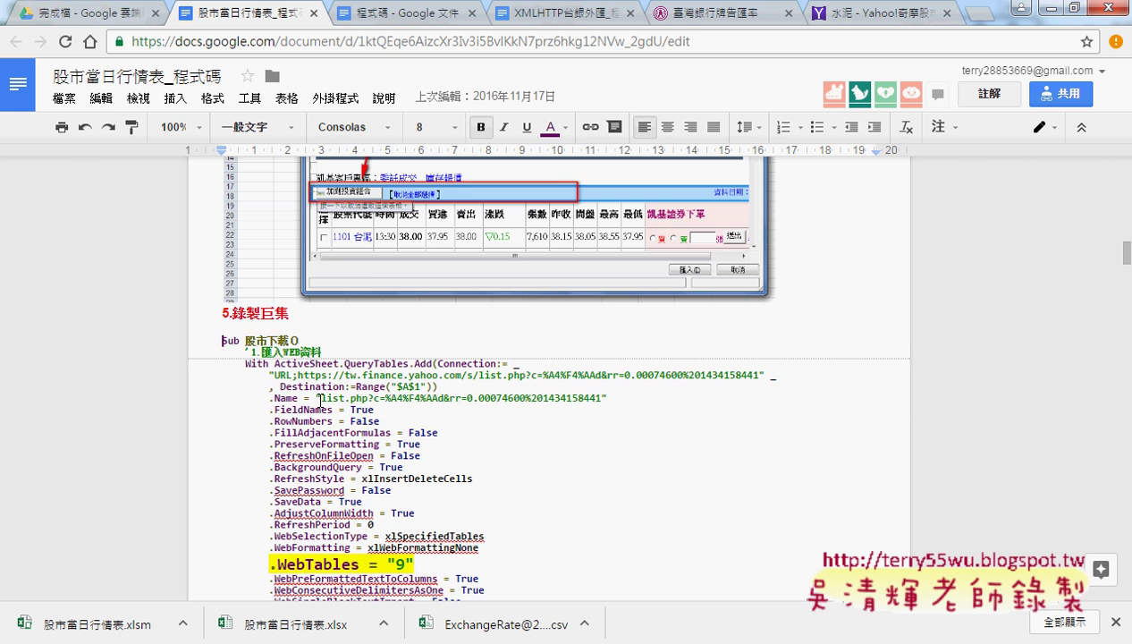
{"action": "scroll", "coordinate": [415, 474], "scroll_direction": "down", "scroll_amount": 1}
{"action": "scroll", "coordinate": [415, 475], "scroll_direction": "down", "scroll_amount": 1}
{"action": "left_click", "coordinate": [322, 546], "text": "shift"}
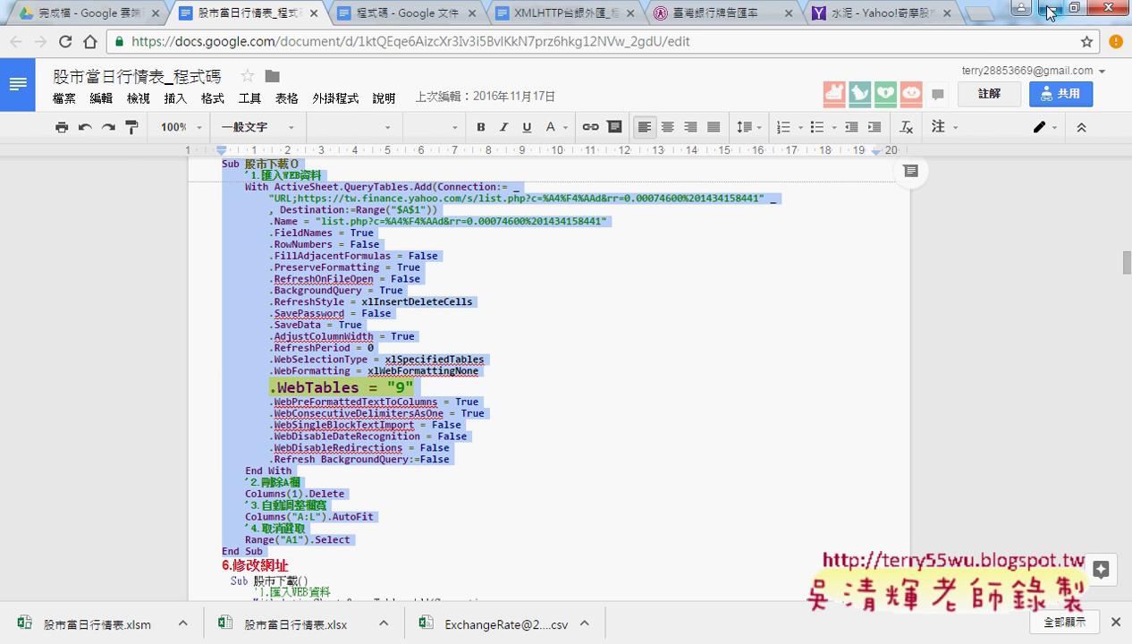
{"action": "key", "text": "alt+Tab"}
Step: Paste the 股市下載 macro into Module2, change .WebTables from "9" to "8", and return to Excel
{"action": "key", "text": "ctrl+Tab"}
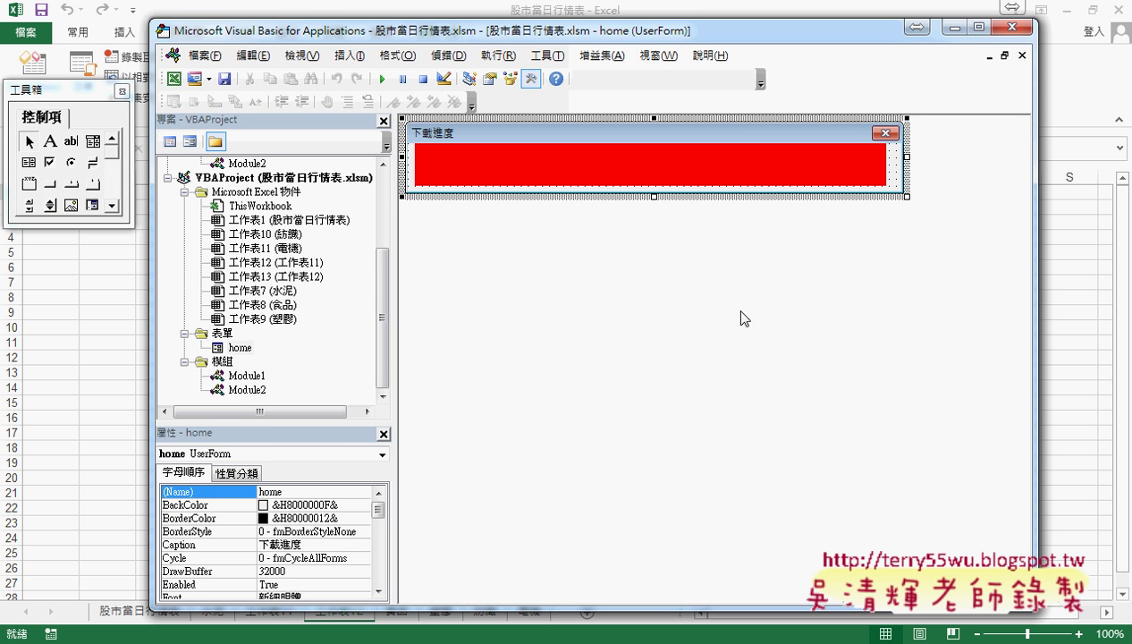
{"action": "double_click", "coordinate": [247, 390]}
{"action": "scroll", "coordinate": [657, 425], "scroll_direction": "up", "scroll_amount": 2}
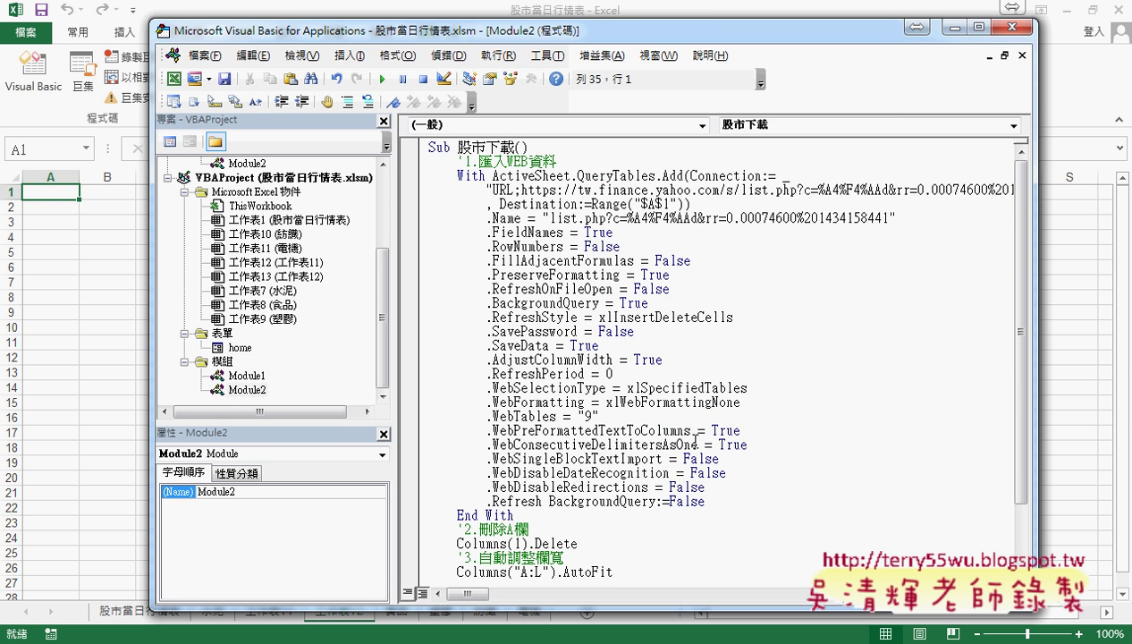
{"action": "scroll", "coordinate": [695, 438], "scroll_direction": "down", "scroll_amount": 2}
{"action": "scroll", "coordinate": [828, 391], "scroll_direction": "up", "scroll_amount": 2}
{"action": "double_click", "coordinate": [587, 416]}
{"action": "type", "text": "8"}
{"action": "left_click_drag", "start_coordinate": [600, 417], "coordinate": [488, 418]}
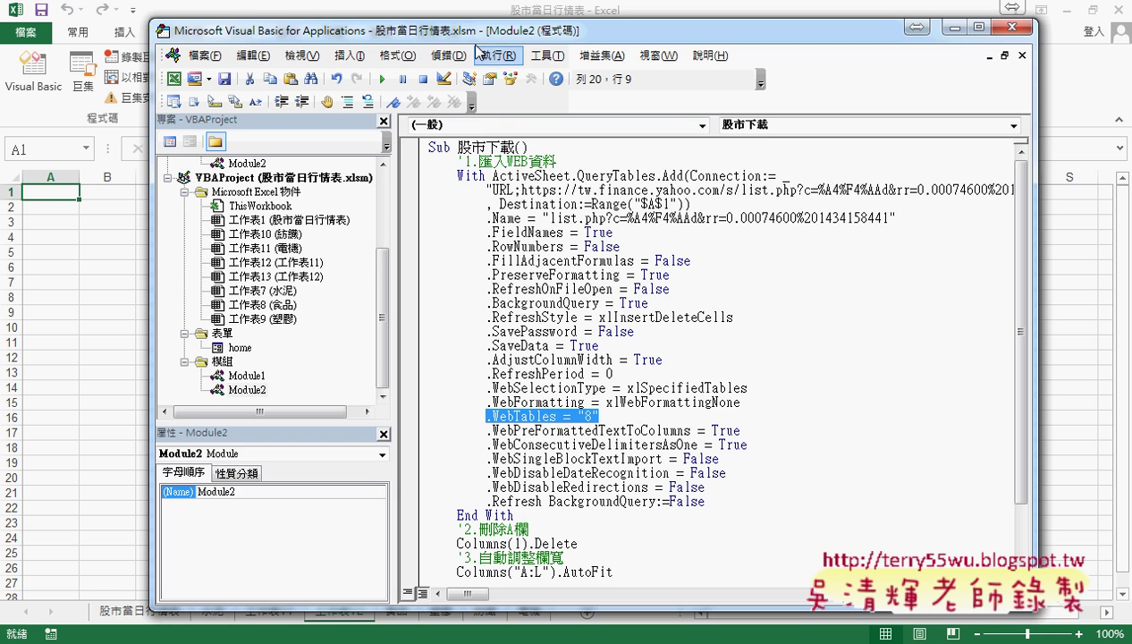
{"action": "left_click_drag", "start_coordinate": [474, 30], "coordinate": [702, 27]}
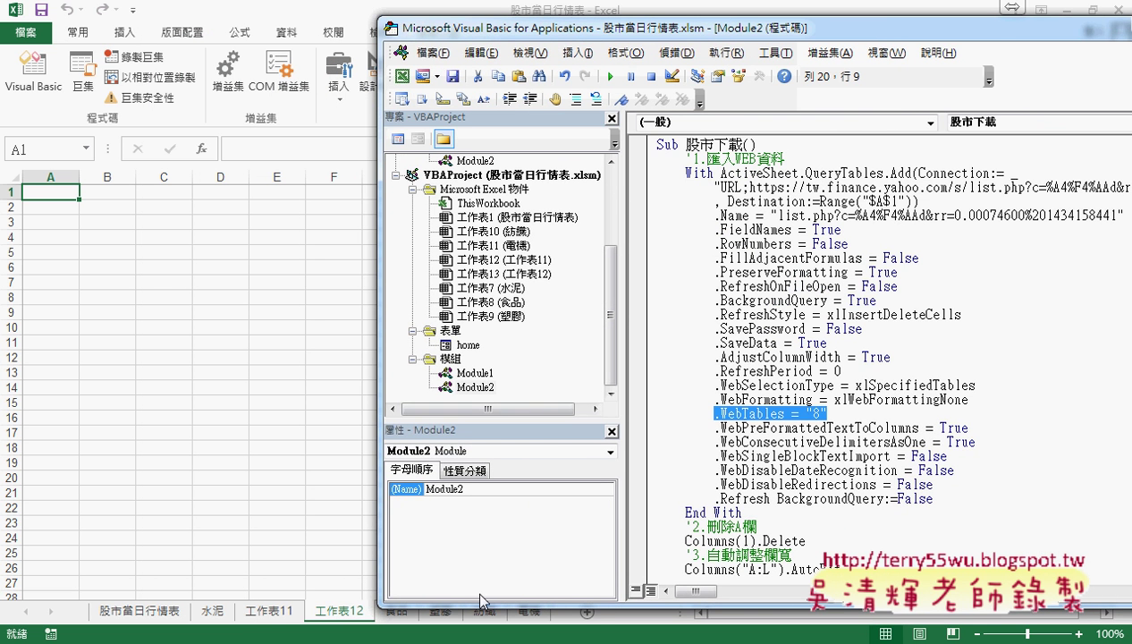
{"action": "left_click", "coordinate": [578, 612]}
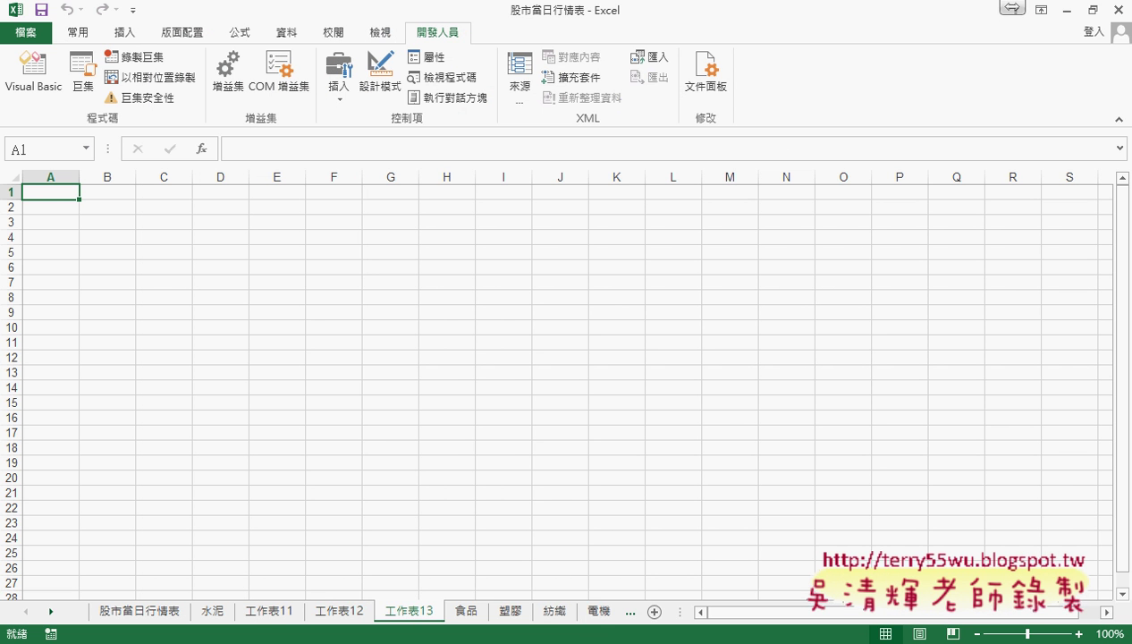
Step: Run the 股市下載 macro with .WebTables "8" from the VBA editor against the blank new sheet
{"action": "mouse_move", "coordinate": [403, 637]}
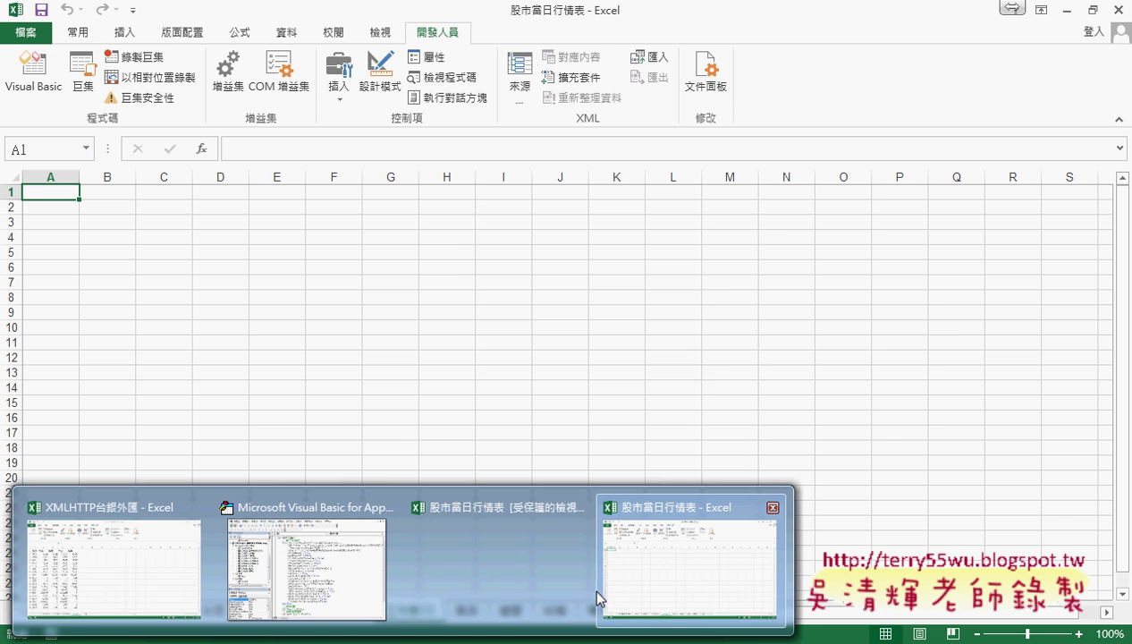
{"action": "left_click", "coordinate": [361, 588]}
{"action": "left_click", "coordinate": [815, 399]}
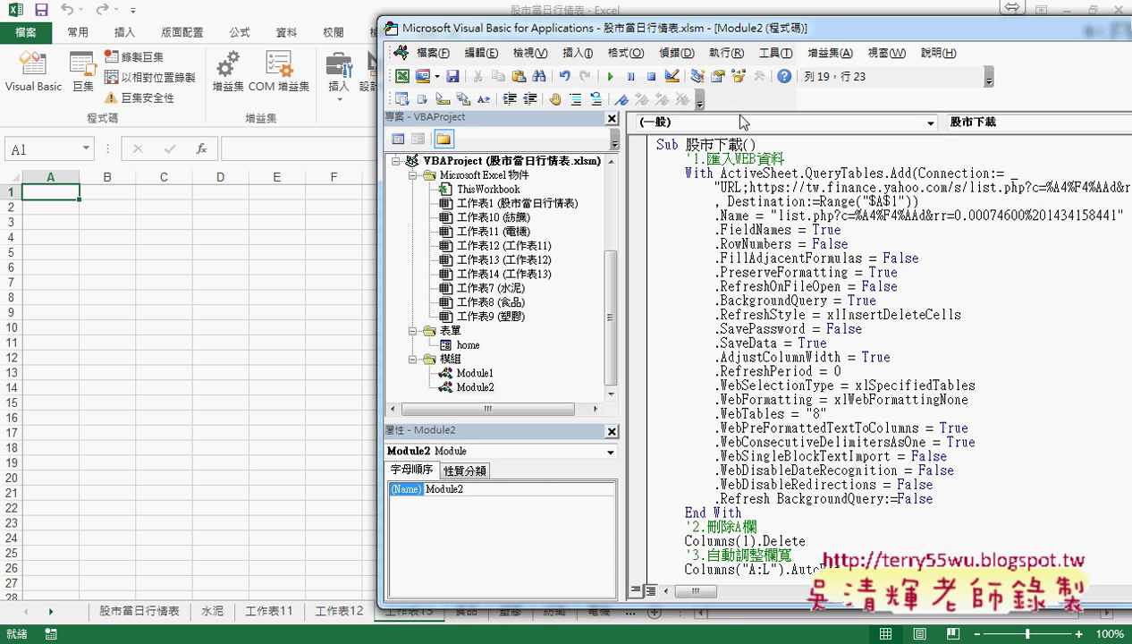
{"action": "left_click", "coordinate": [611, 77]}
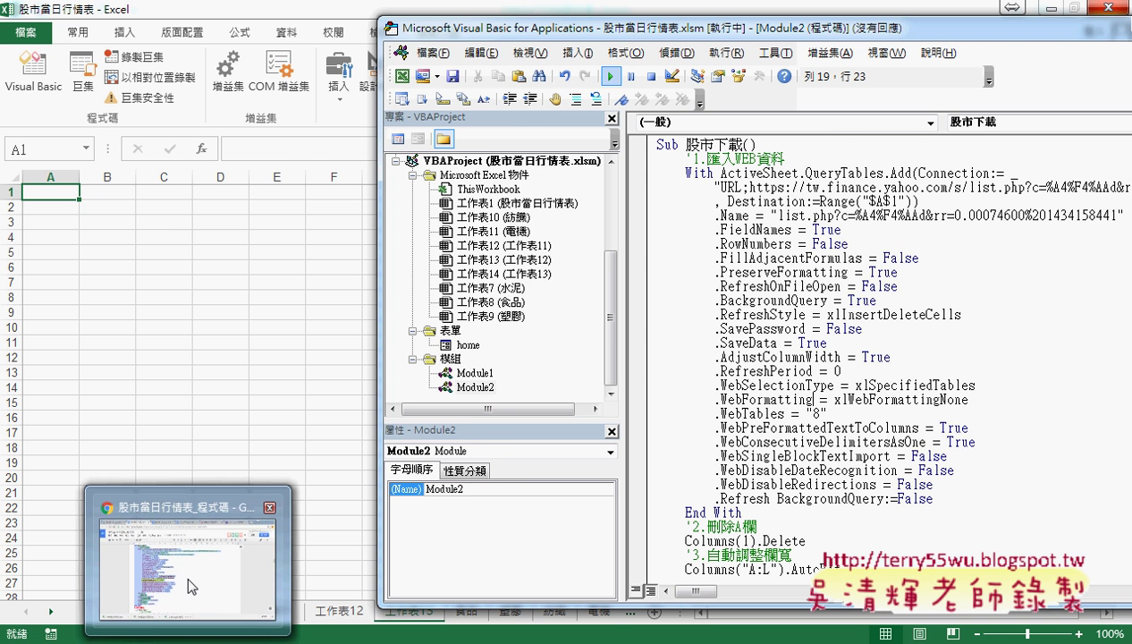
Step: Inspect the cement-sector quote table on the Yahoo奇摩股市 page in Chrome, then minimize the browser
{"action": "left_click", "coordinate": [186, 572]}
{"action": "left_click", "coordinate": [819, 14]}
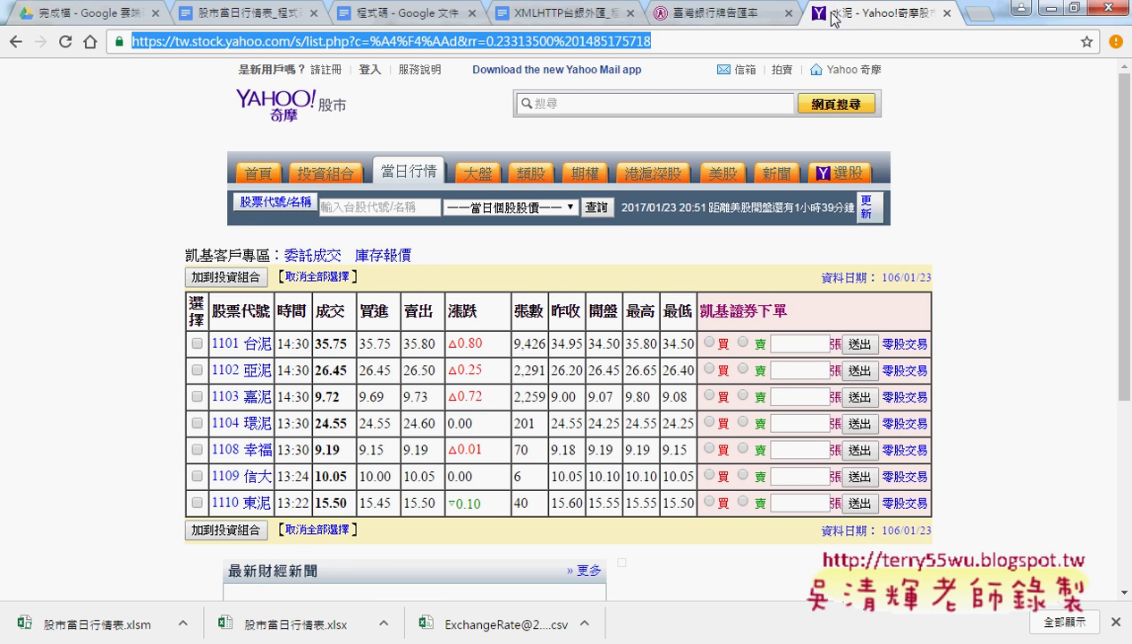
{"action": "left_click_drag", "start_coordinate": [171, 270], "coordinate": [393, 282]}
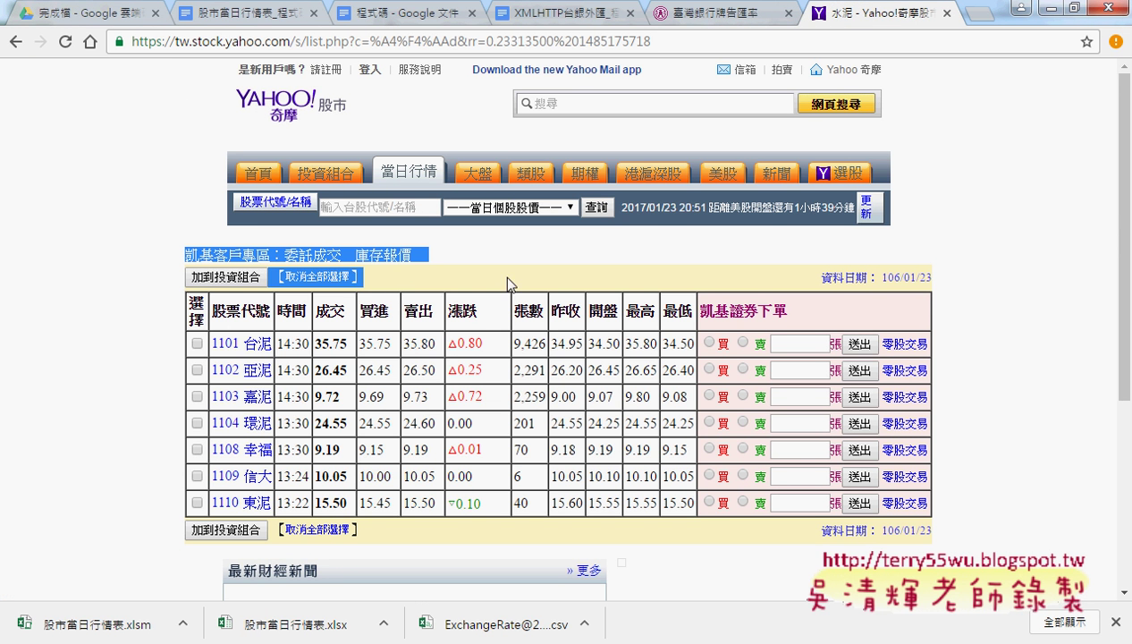
{"action": "left_click_drag", "start_coordinate": [789, 277], "coordinate": [753, 286]}
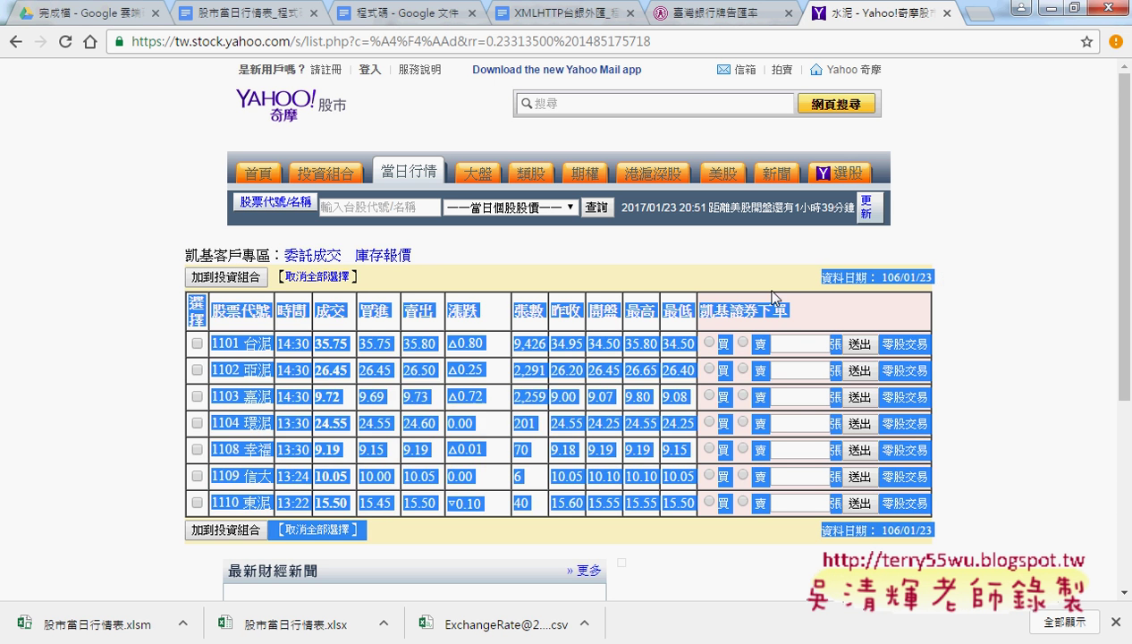
{"action": "left_click", "coordinate": [754, 283]}
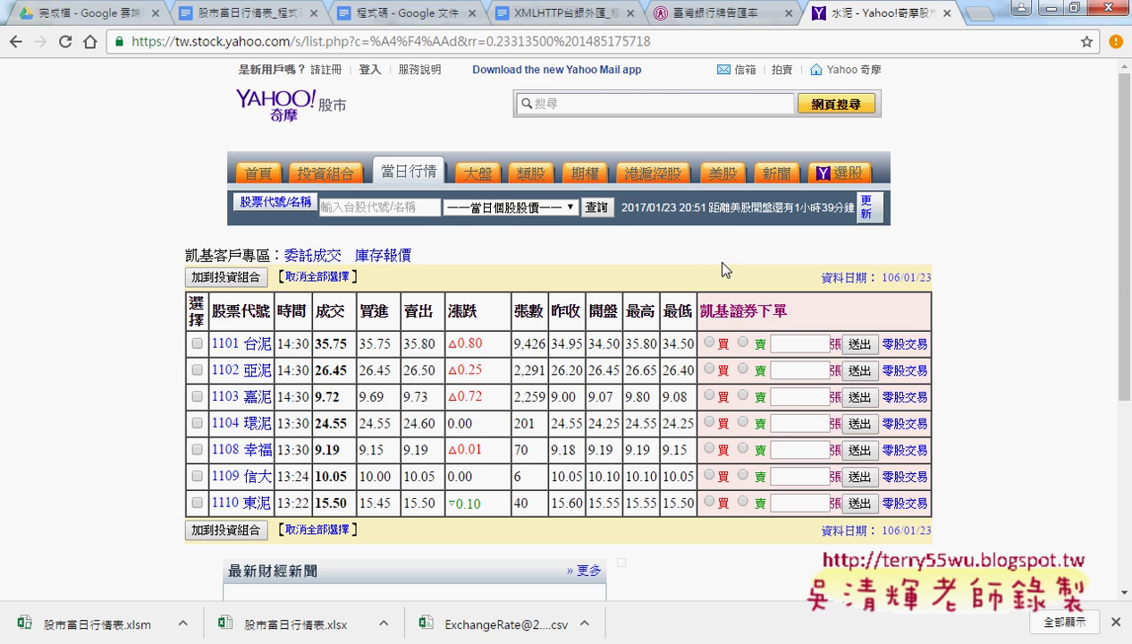
{"action": "left_click", "coordinate": [1038, 8]}
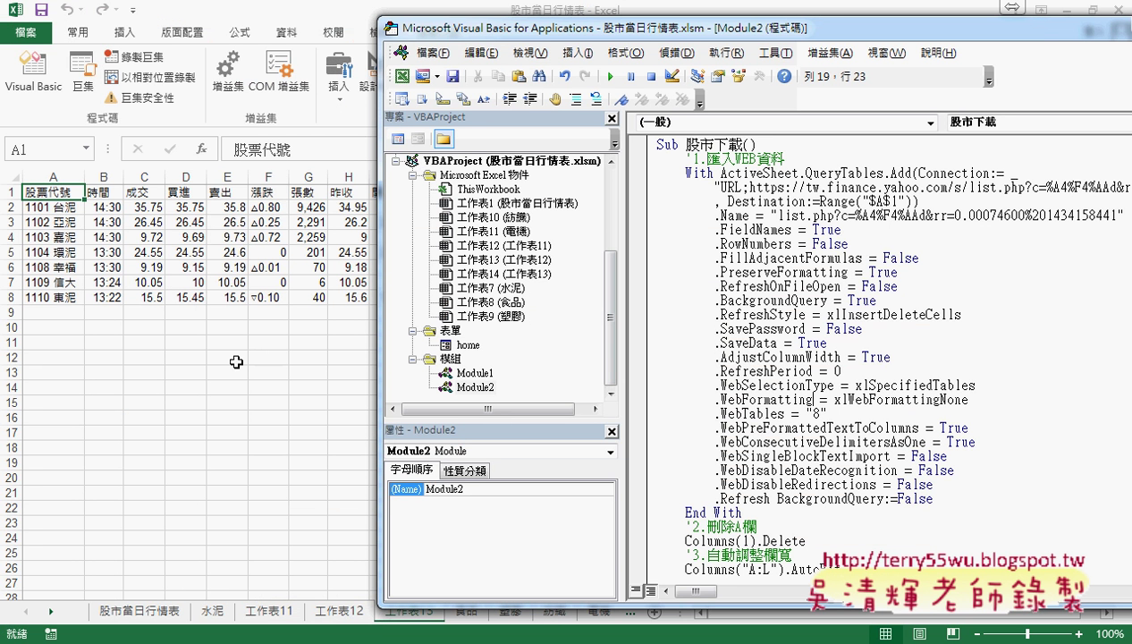
Step: Change the macro's .WebTables value from "8" to "10" and add a new empty worksheet
{"action": "double_click", "coordinate": [815, 414]}
{"action": "type", "text": "10"}
{"action": "left_click", "coordinate": [227, 523]}
{"action": "left_click", "coordinate": [655, 612]}
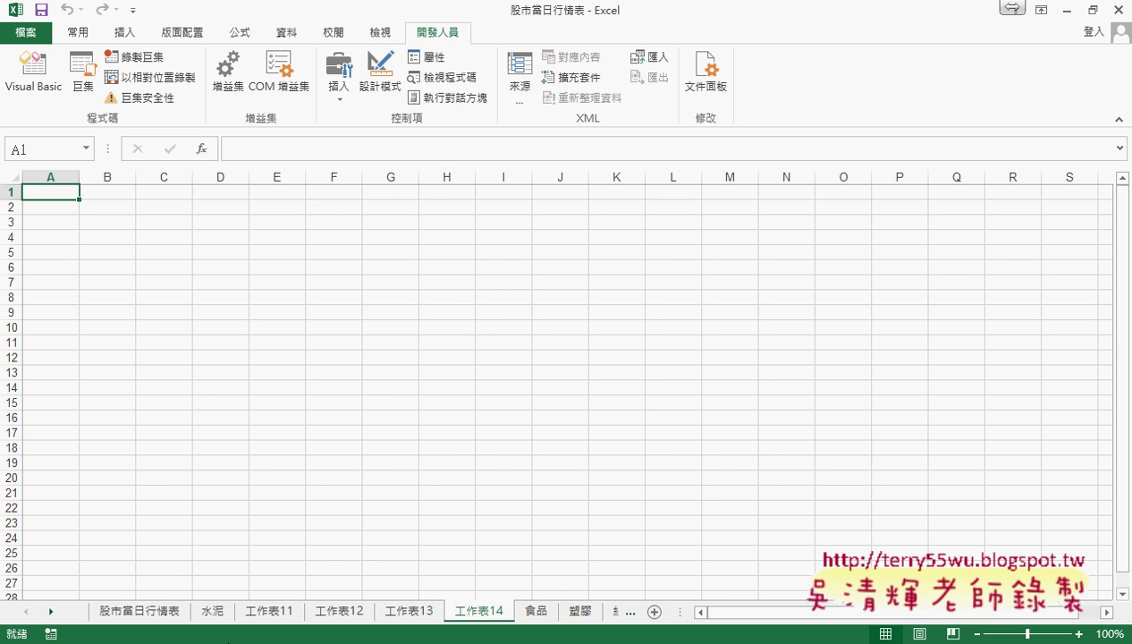
Step: Run the 股市下載 macro from the VBA editor on the new sheet 工作表14
{"action": "left_click", "coordinate": [306, 630]}
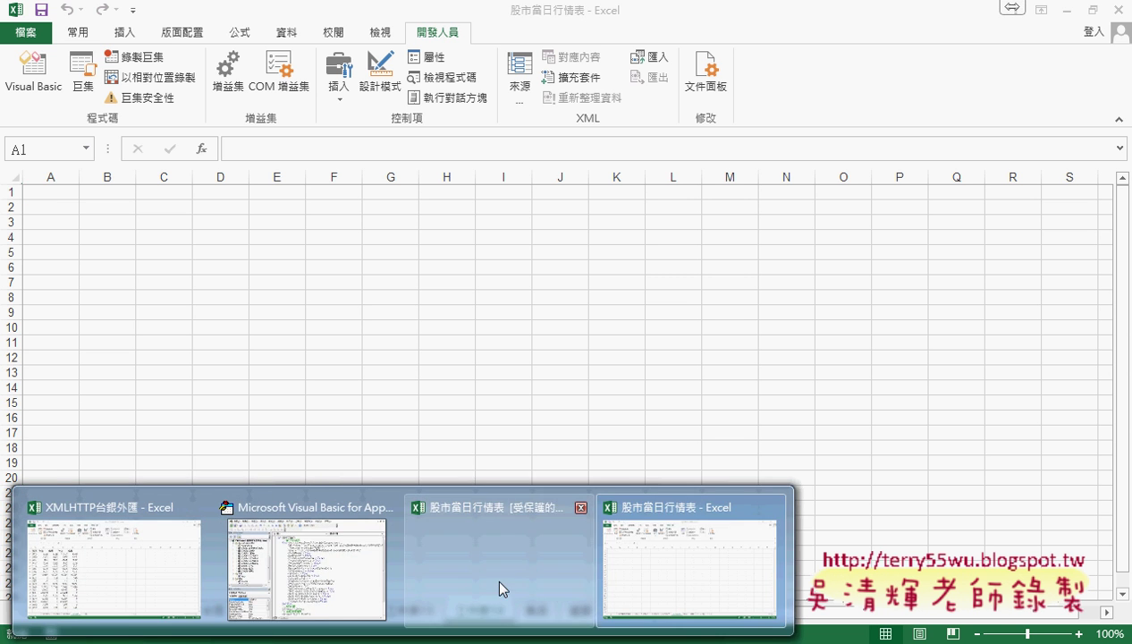
{"action": "left_click", "coordinate": [697, 581]}
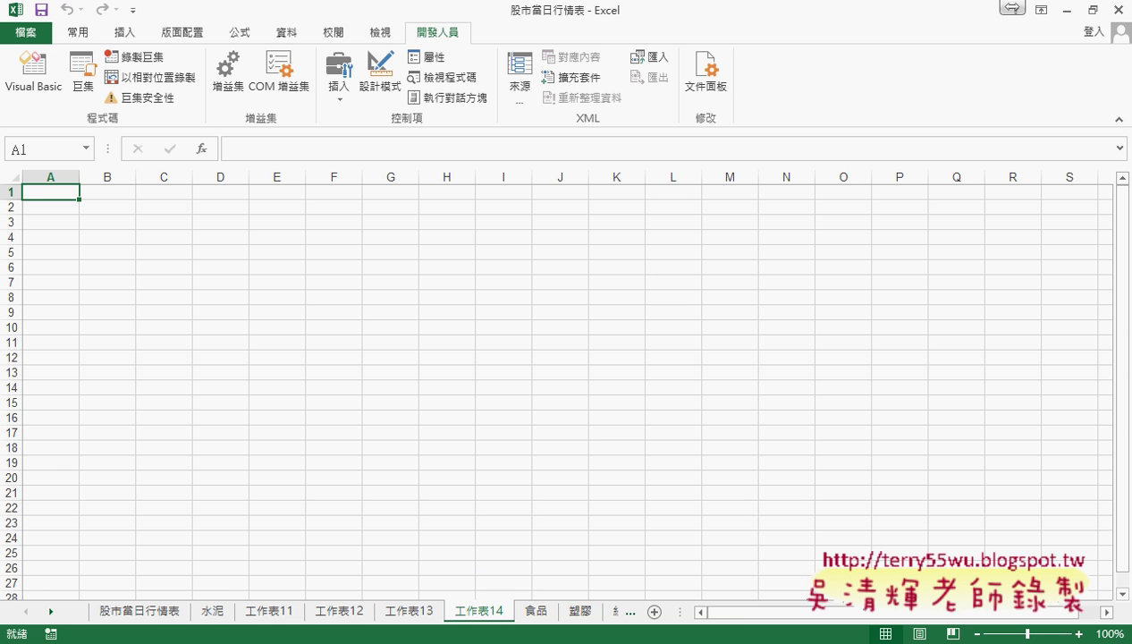
{"action": "left_click", "coordinate": [306, 635]}
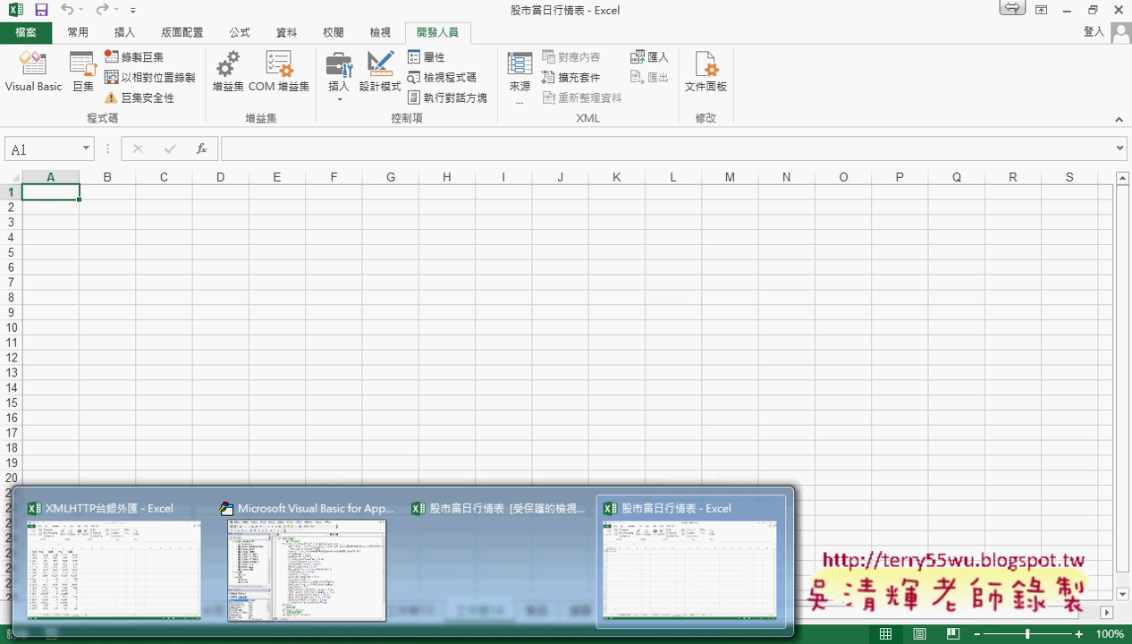
{"action": "left_click", "coordinate": [288, 597]}
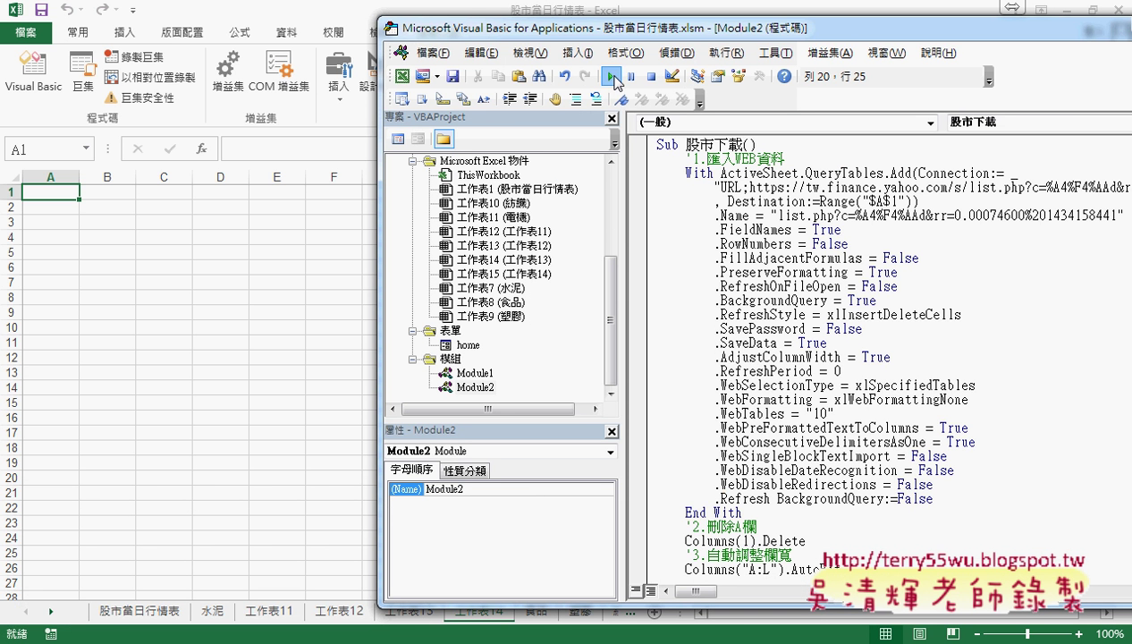
{"action": "left_click", "coordinate": [610, 77]}
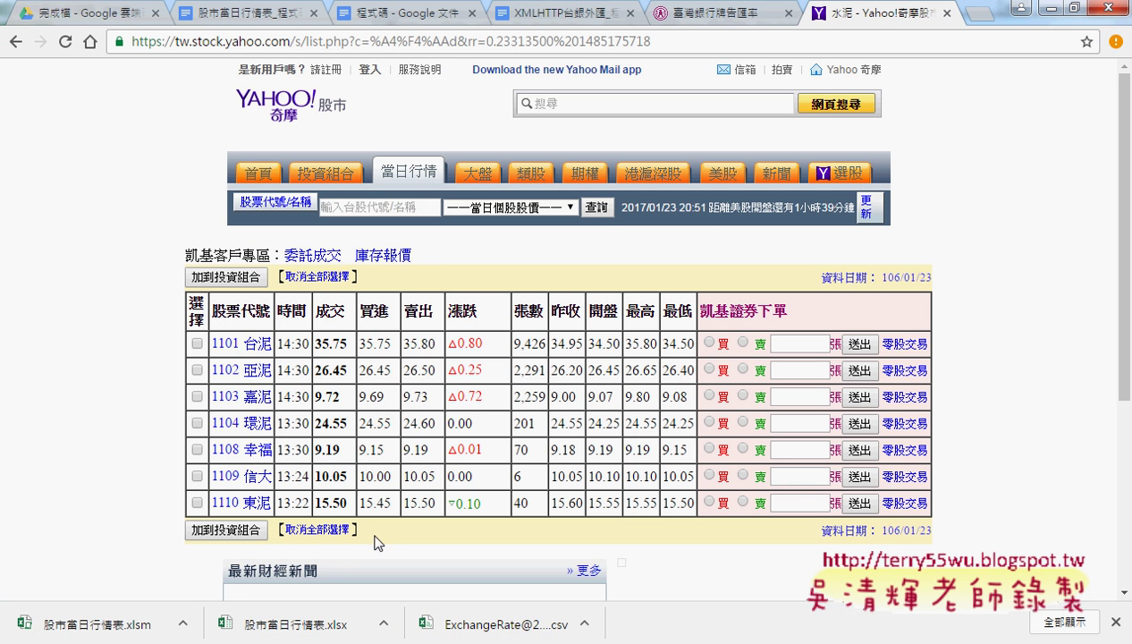
Step: Scroll the Yahoo cement page to check its tables, then minimize Chrome to view the import
{"action": "scroll", "coordinate": [402, 536], "scroll_direction": "down", "scroll_amount": 2}
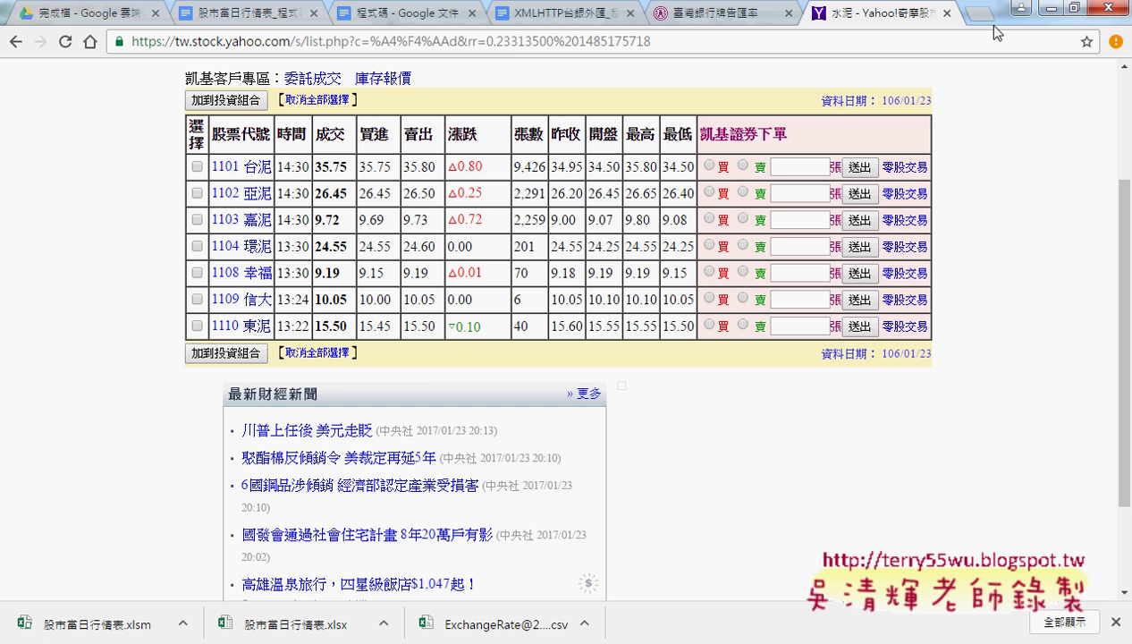
{"action": "left_click", "coordinate": [1024, 7]}
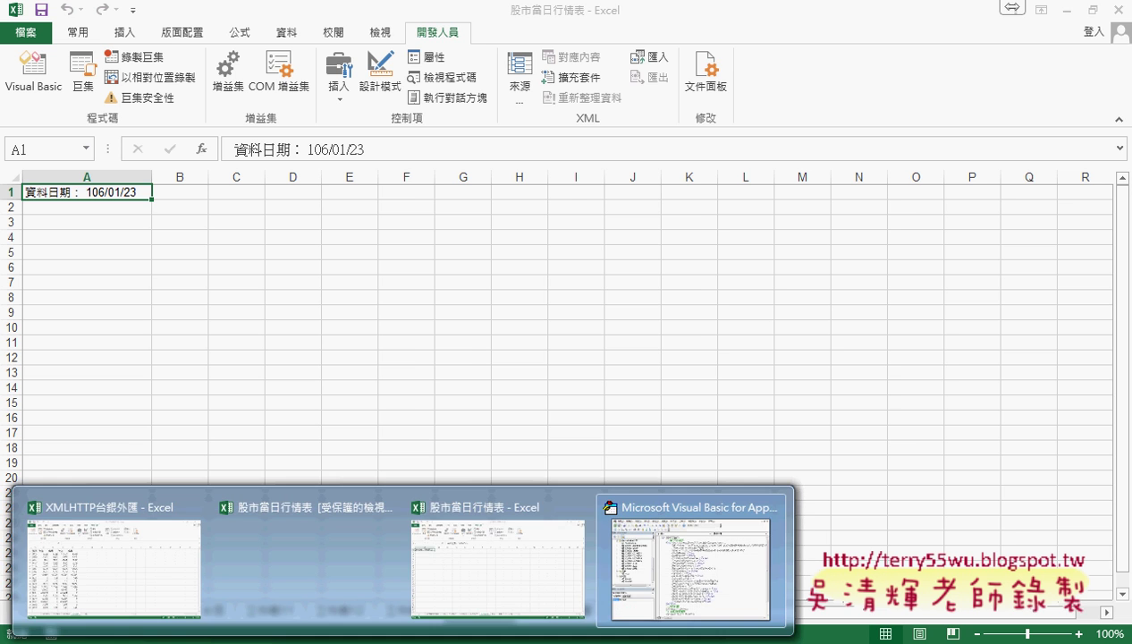
Step: Change .WebTables from "10" to "9" and rerun the macro to import the cement quote table
{"action": "left_click", "coordinate": [688, 545]}
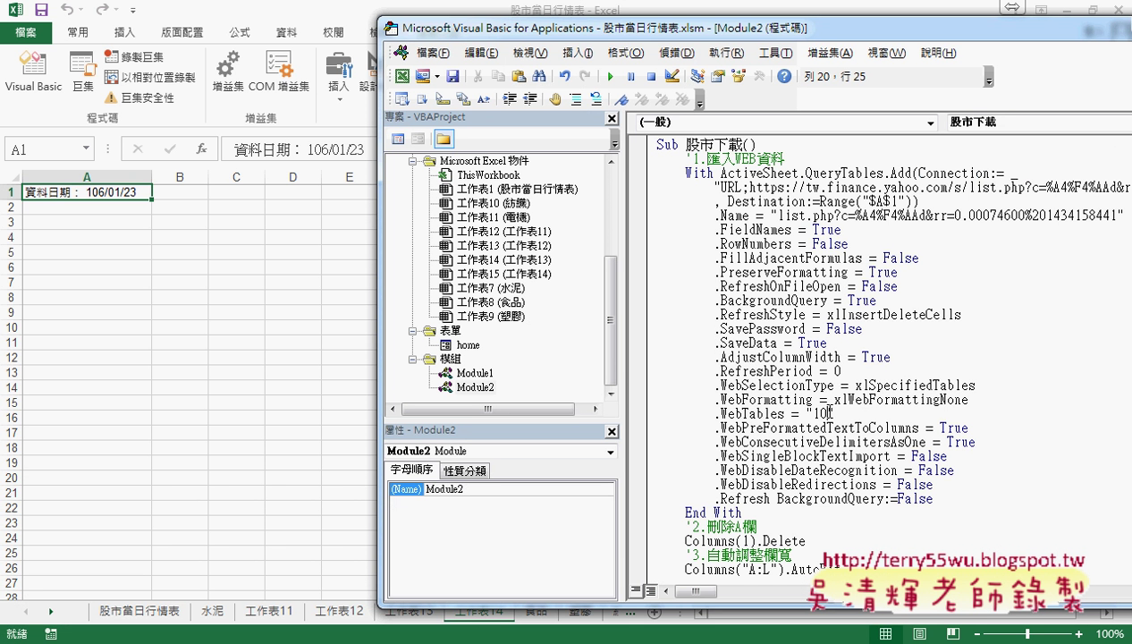
{"action": "double_click", "coordinate": [820, 413]}
{"action": "type", "text": "9"}
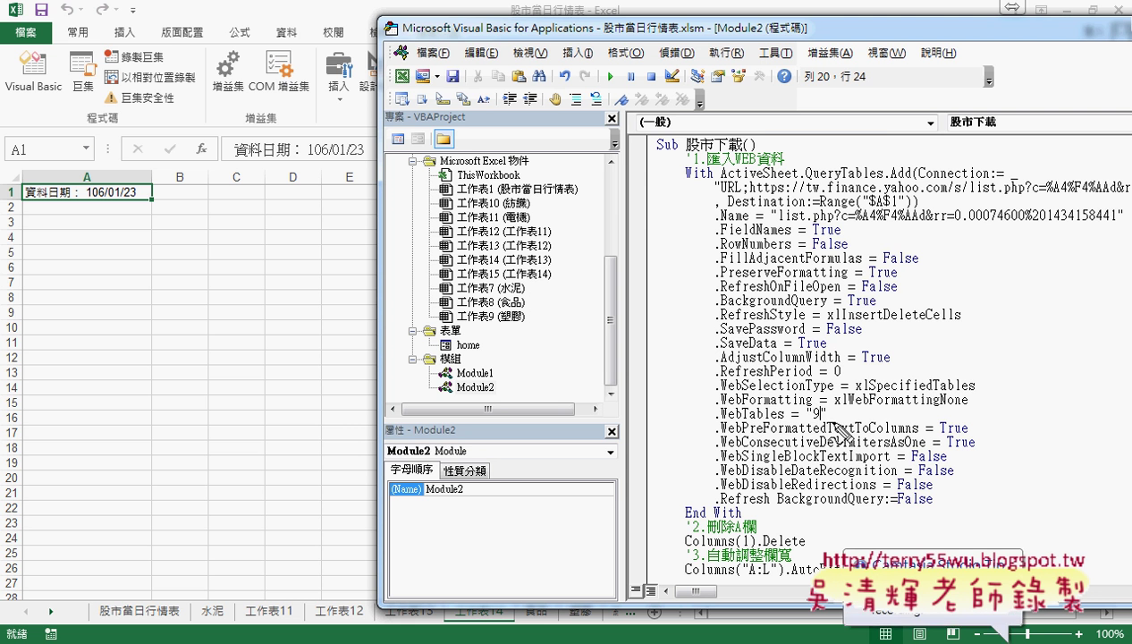
{"action": "mouse_move", "coordinate": [828, 417]}
{"action": "left_mouse_down"}
{"action": "mouse_move", "coordinate": [739, 420]}
{"action": "mouse_move", "coordinate": [827, 432]}
{"action": "left_mouse_up"}
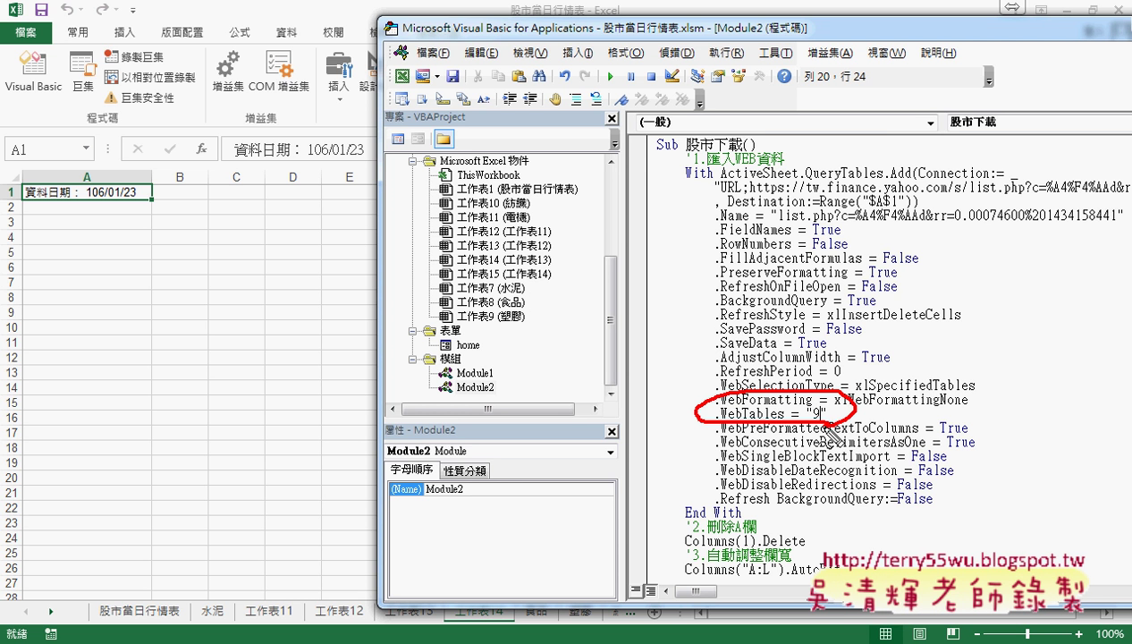
{"action": "key", "text": "Escape"}
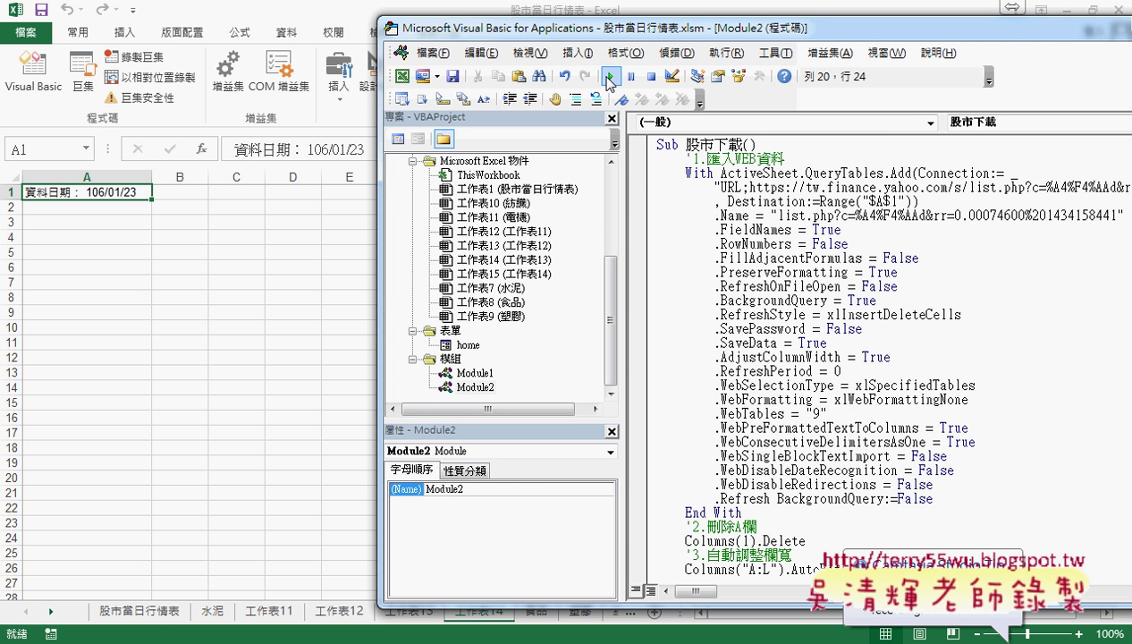
{"action": "left_click", "coordinate": [609, 76]}
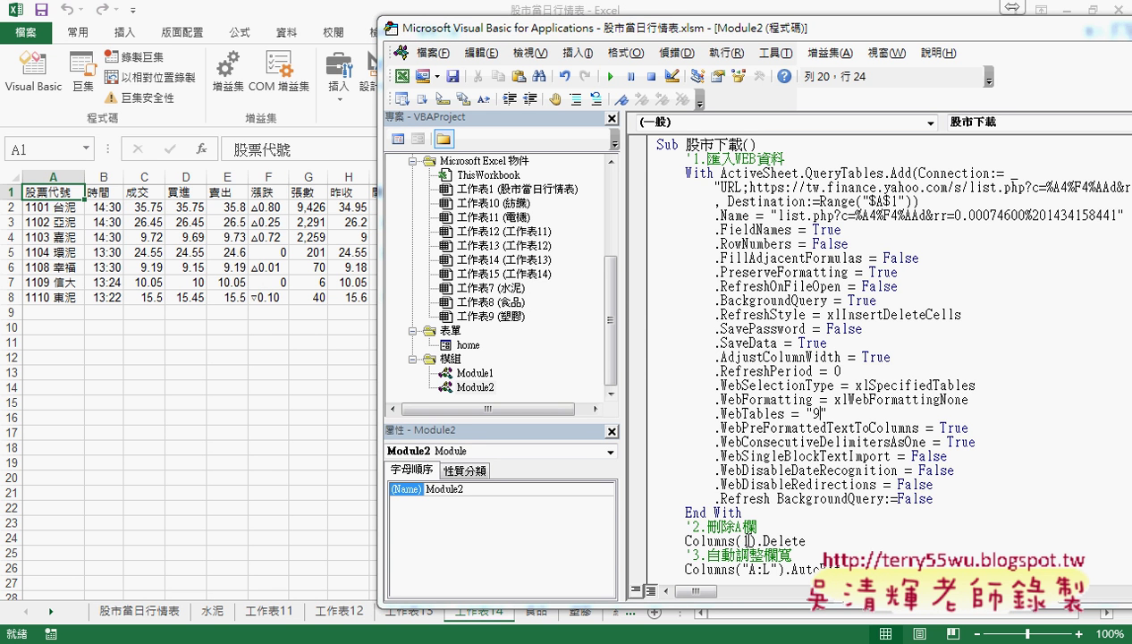
Step: Review the AutoFit and Range("A1").Select lines, then select the imported table A1:L8 on 工作表14
{"action": "scroll", "coordinate": [839, 514], "scroll_direction": "down", "scroll_amount": 2}
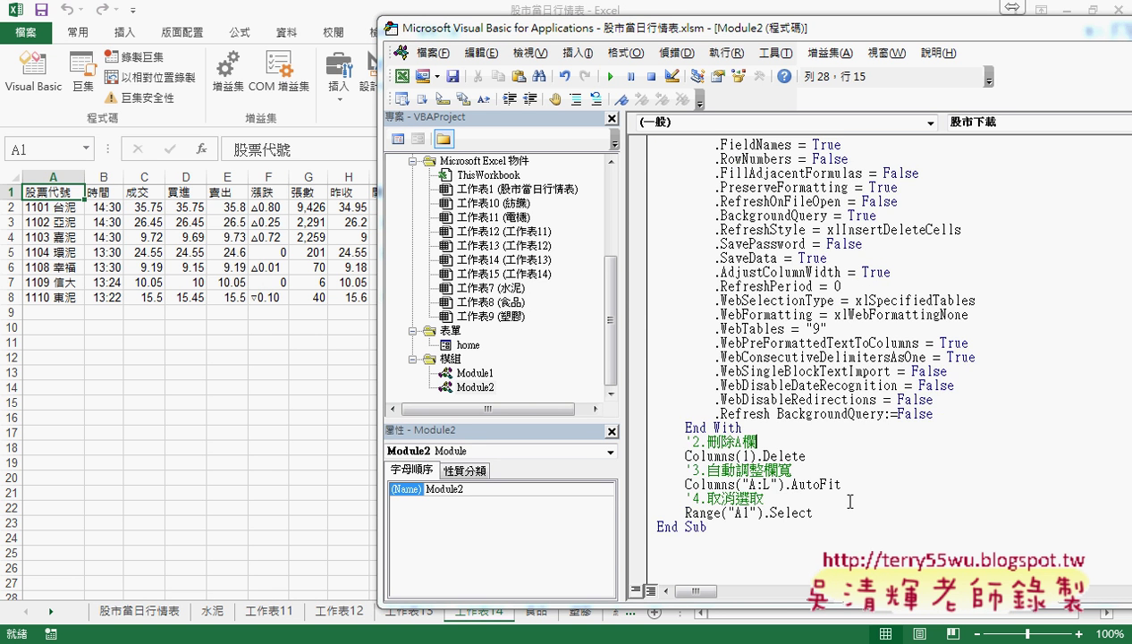
{"action": "left_click_drag", "start_coordinate": [840, 485], "coordinate": [685, 476]}
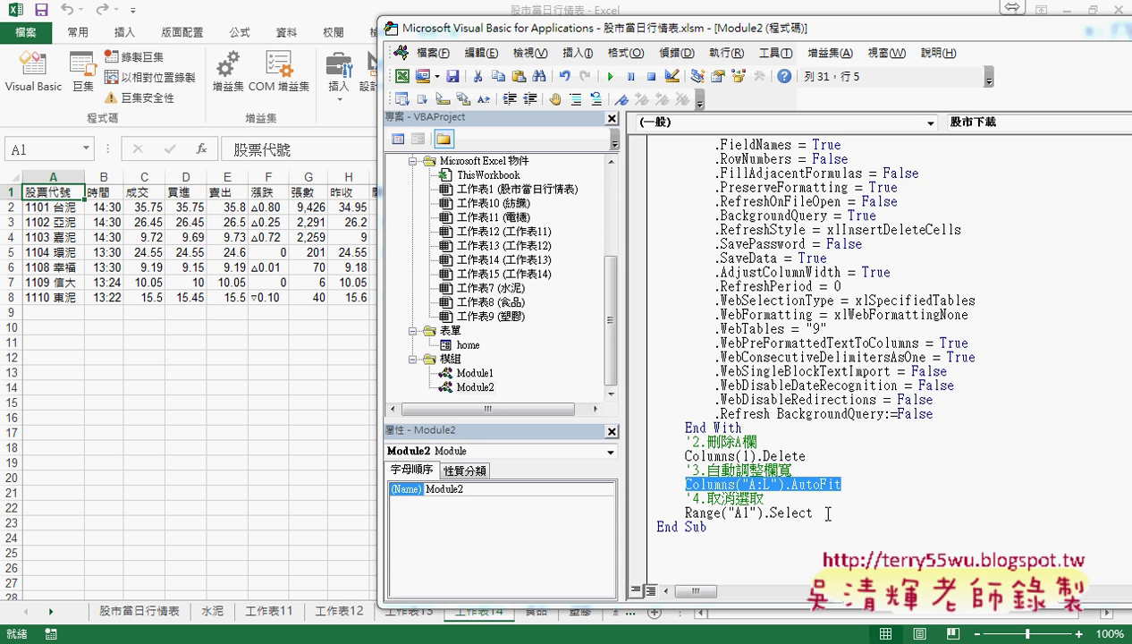
{"action": "left_click_drag", "start_coordinate": [815, 513], "coordinate": [686, 512]}
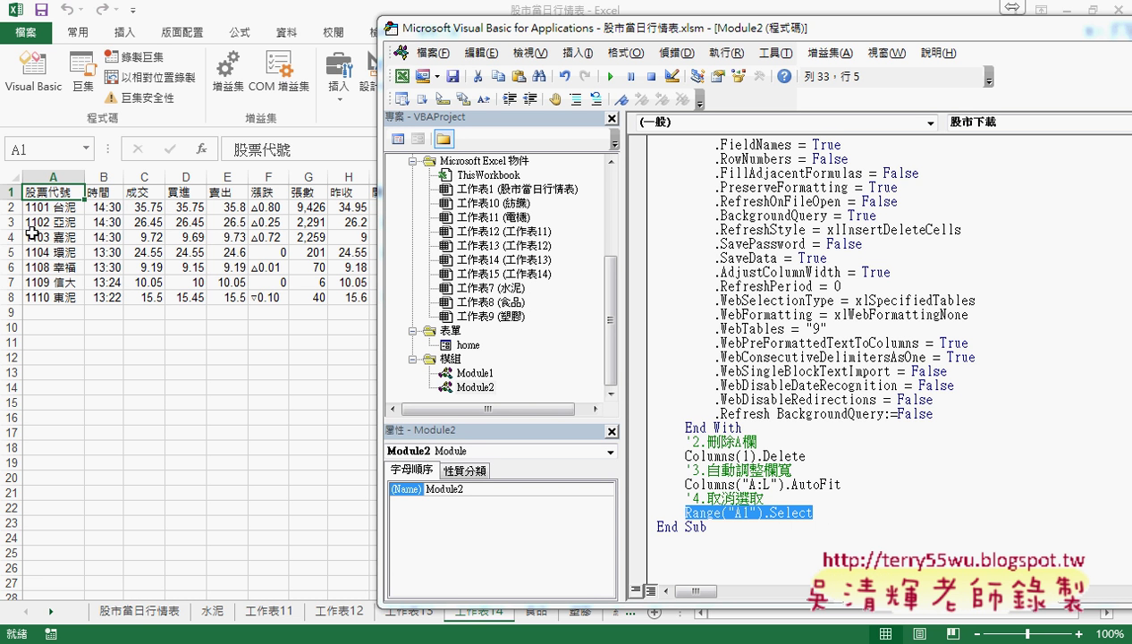
{"action": "key", "text": "F5"}
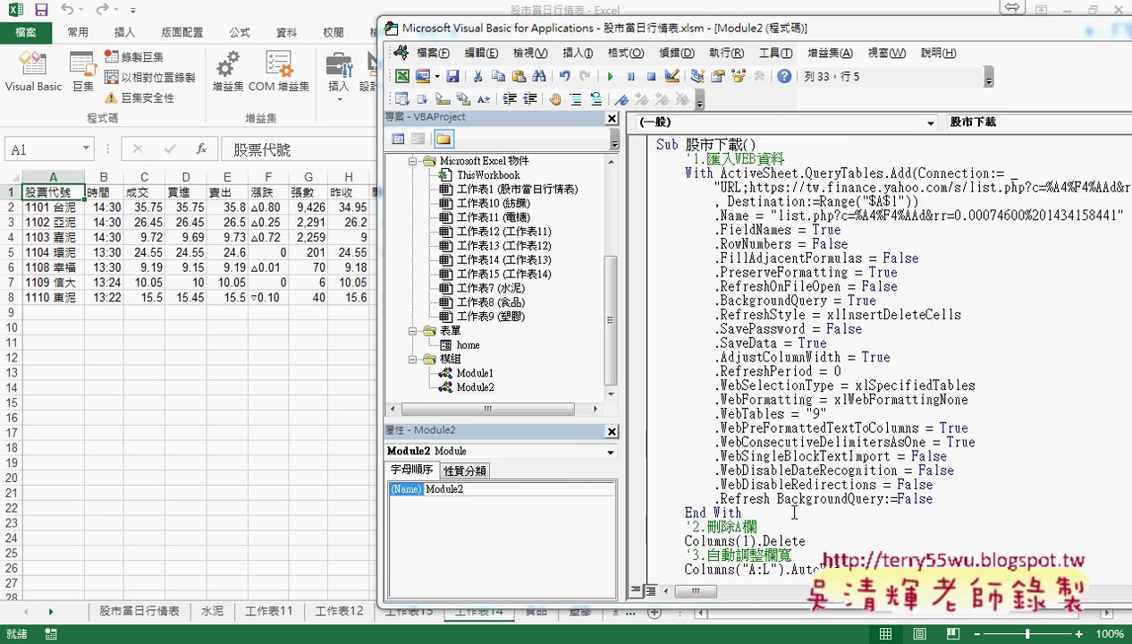
{"action": "left_click", "coordinate": [233, 338]}
{"action": "left_click_drag", "start_coordinate": [579, 298], "coordinate": [41, 198]}
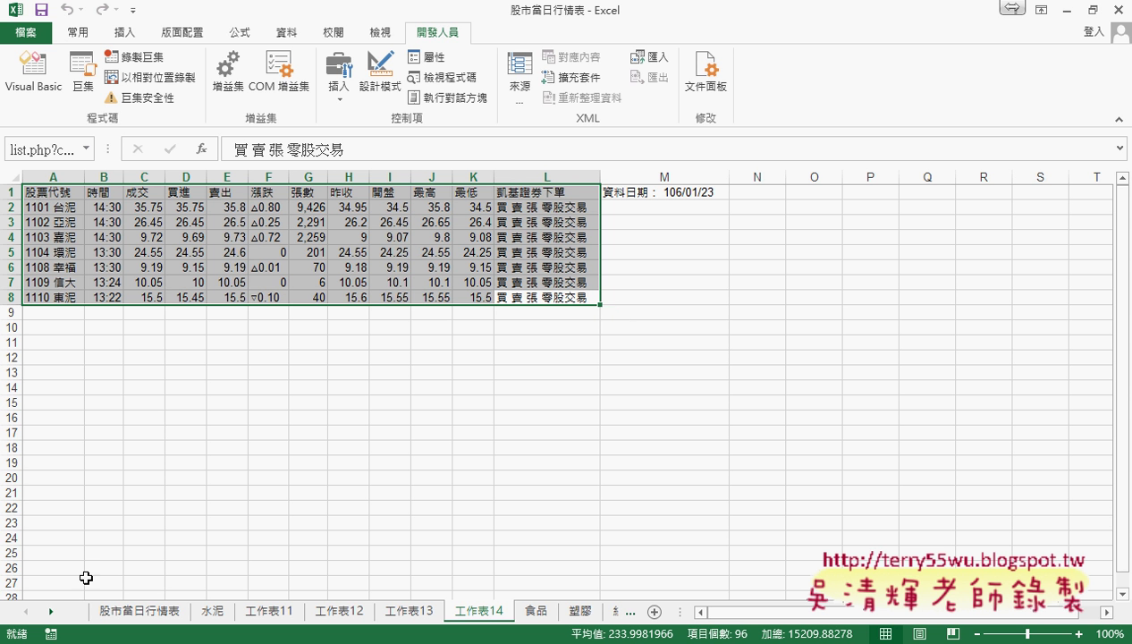
Step: Switch to the 股市當日行情表 sheet and review its sector names and Yahoo quote URLs
{"action": "left_click", "coordinate": [125, 610]}
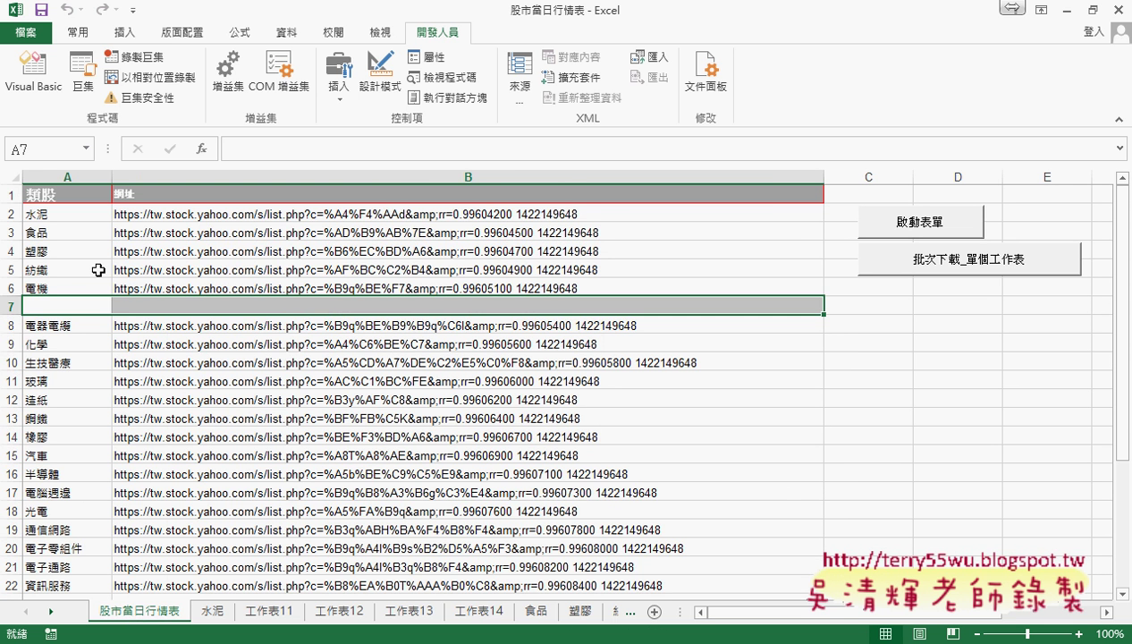
{"action": "left_click_drag", "start_coordinate": [76, 219], "coordinate": [289, 585]}
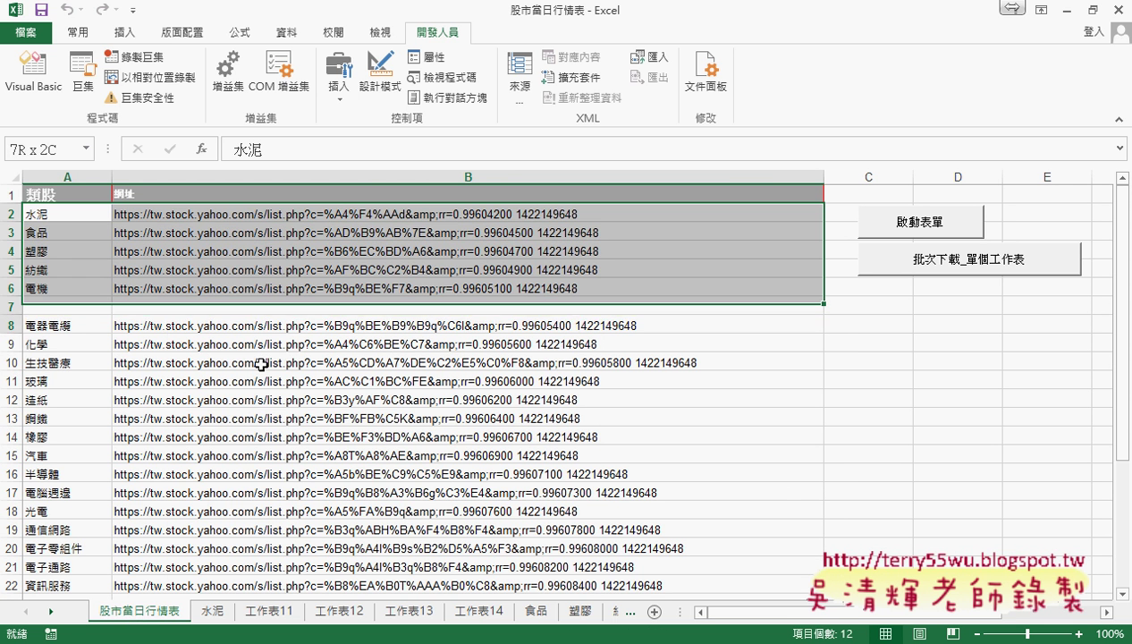
{"action": "scroll", "coordinate": [289, 583], "scroll_direction": "down", "scroll_amount": 2}
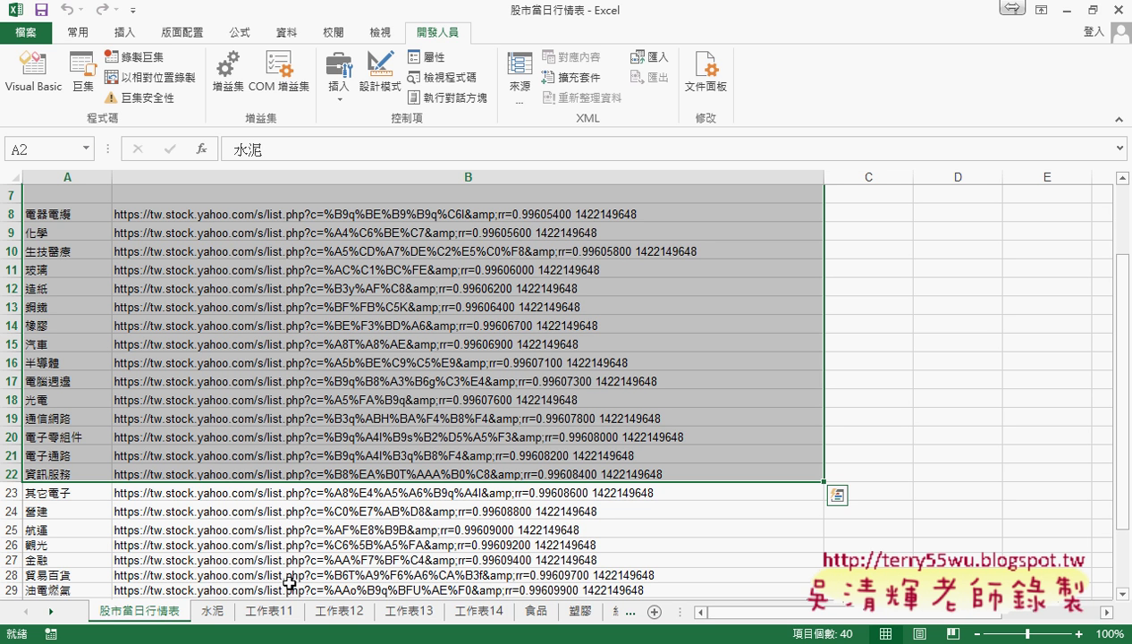